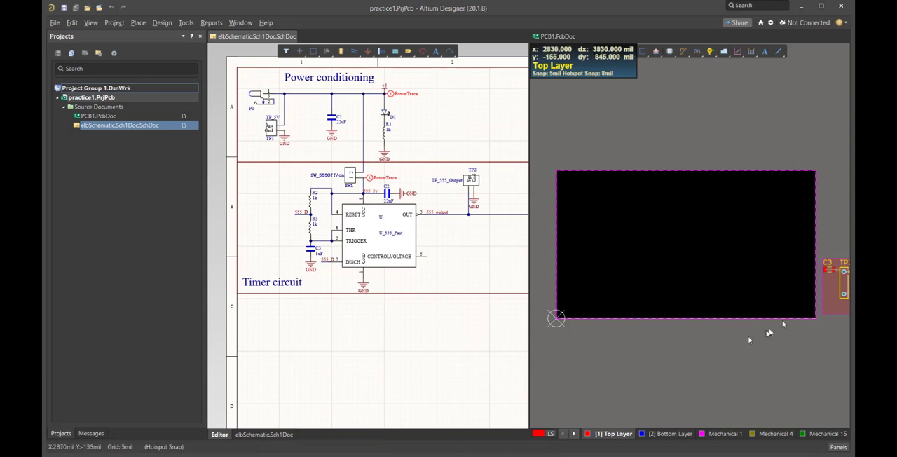
Move the elbSchematic.Sch1Doc component room from beside the board to just above the board outline
shift+scroll(799, 308, right, 8)
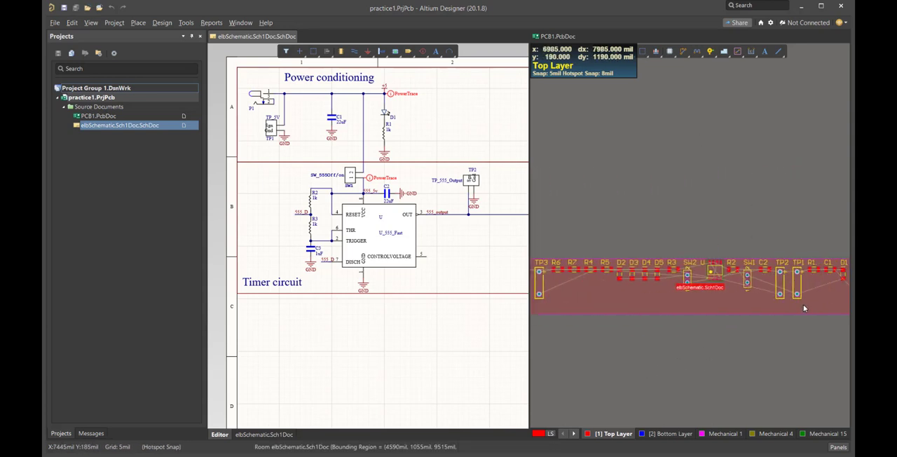
shift+scroll(804, 308, left, 6)
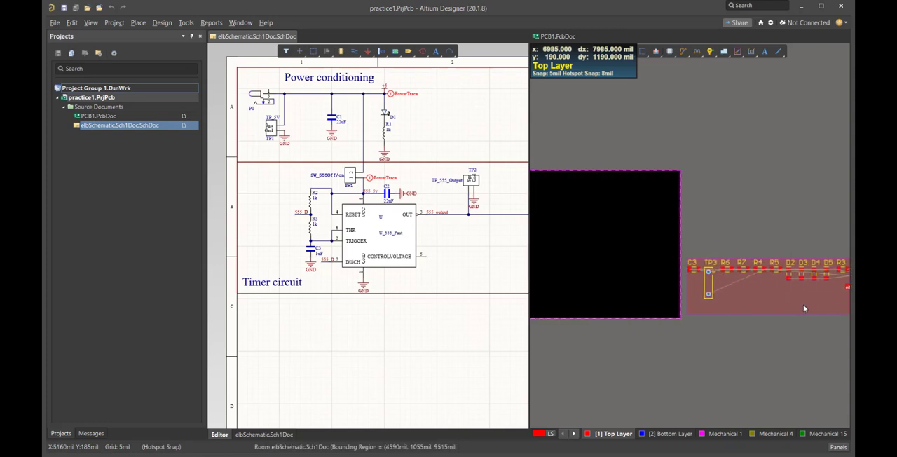
shift+scroll(804, 308, right, 6)
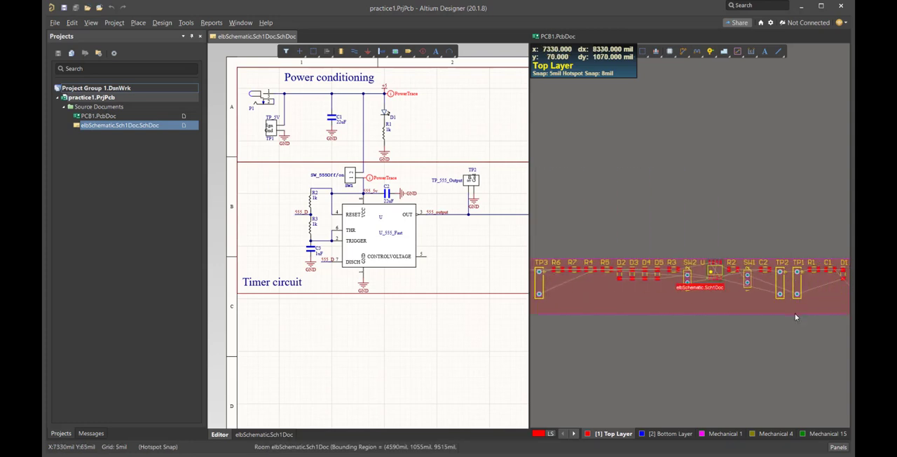
shift+scroll(795, 313, left, 6)
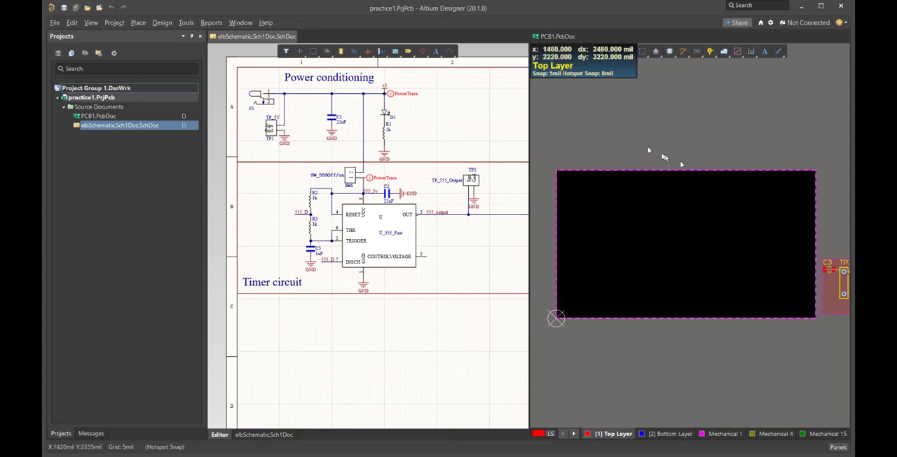
shift+scroll(695, 302, right, 6)
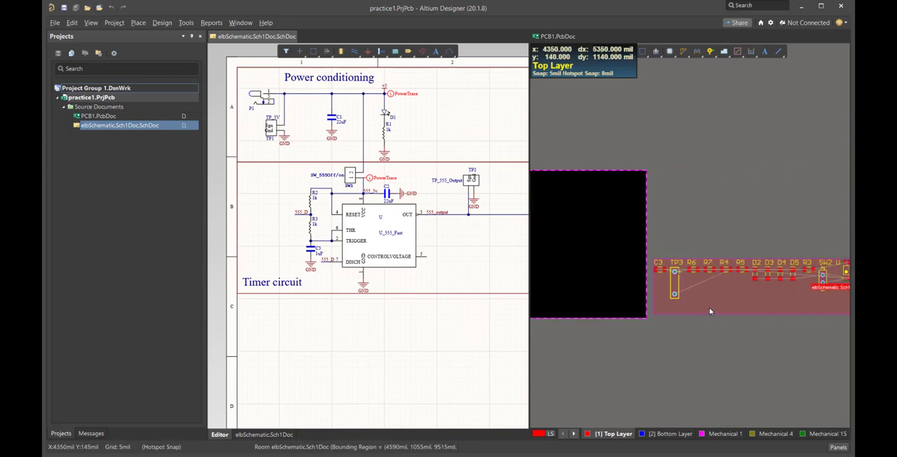
click(709, 308)
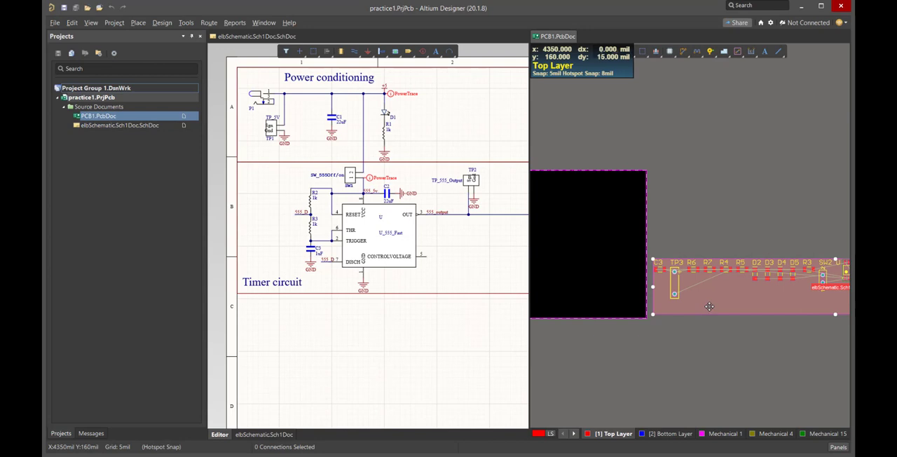
drag(709, 306, 565, 151)
click(705, 237)
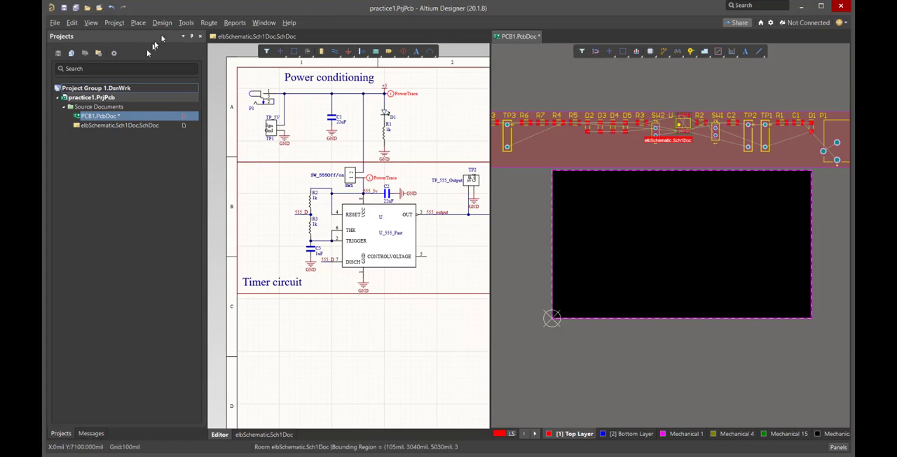
Toggle Cross Select Mode off and on again for selecting parts between the schematic and PCB
click(186, 23)
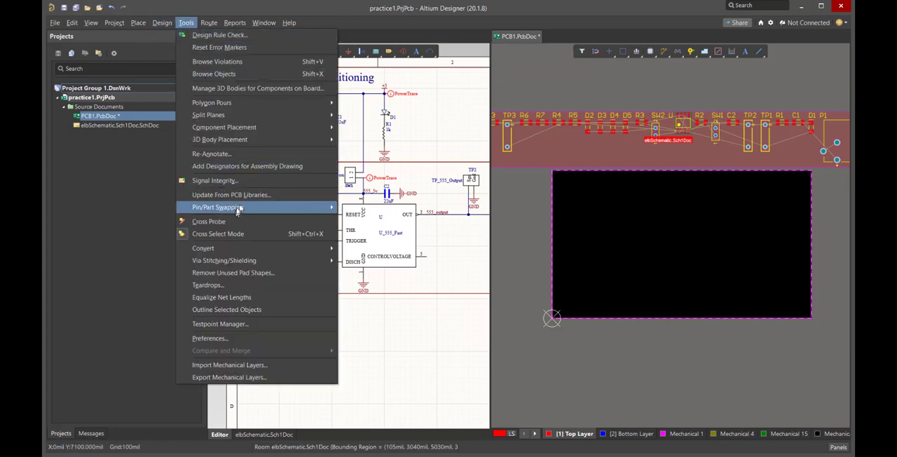
mouse_move(243, 205)
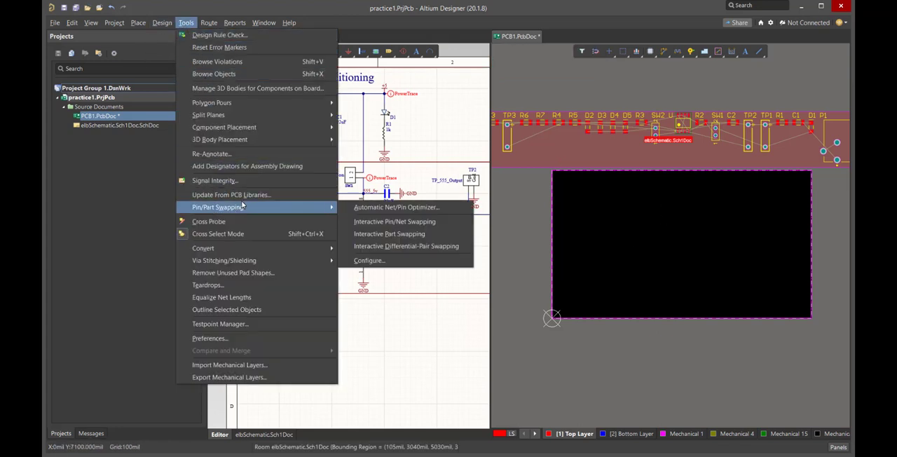
click(204, 235)
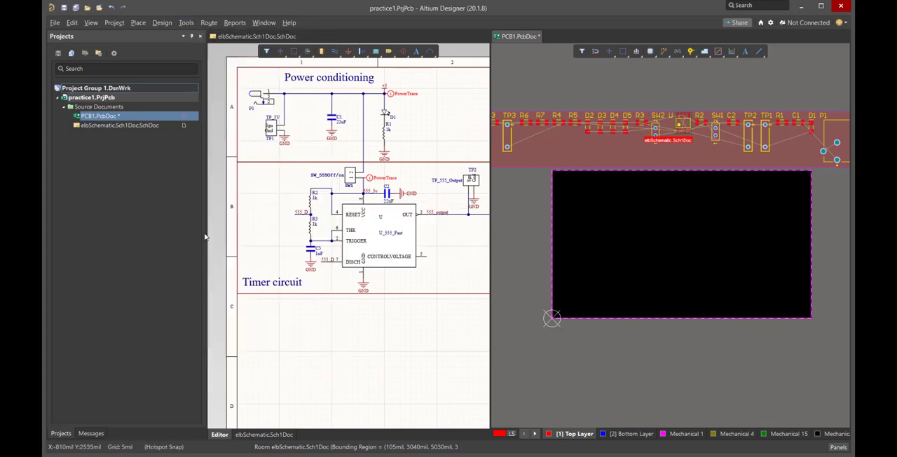
click(186, 23)
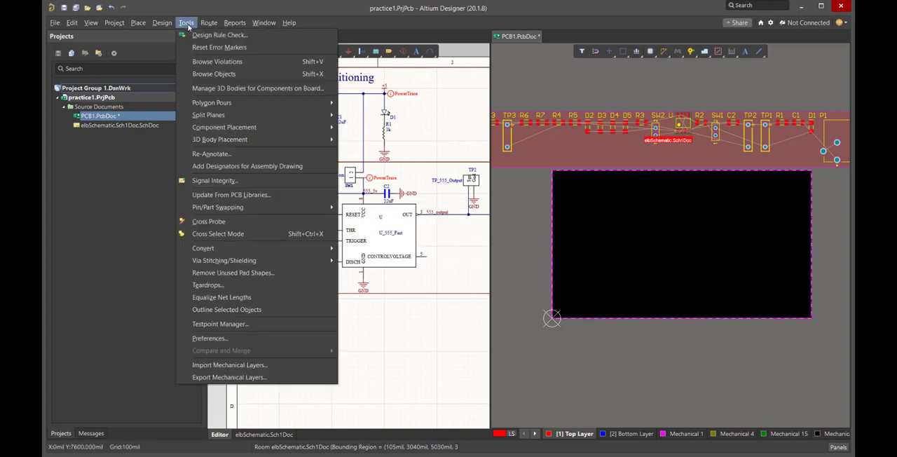
click(206, 236)
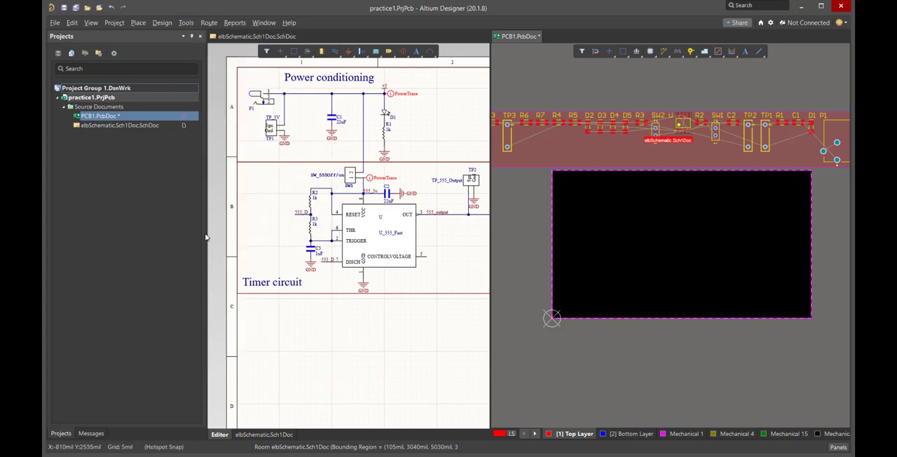
click(186, 23)
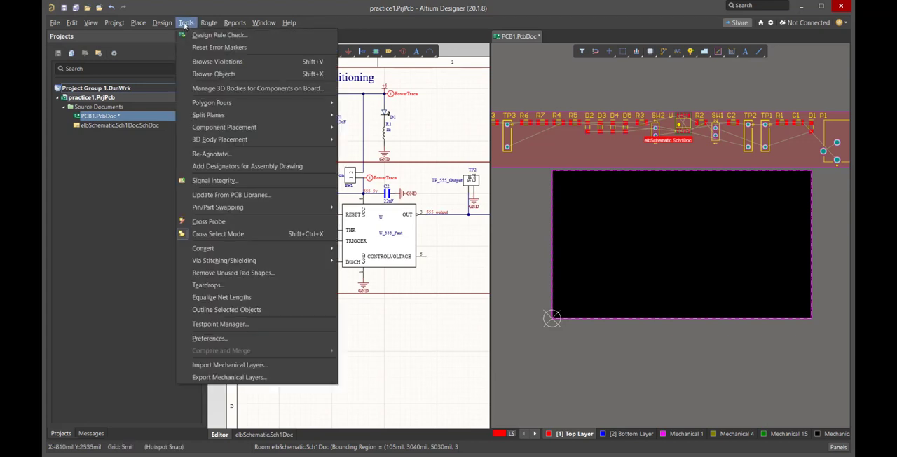
click(186, 23)
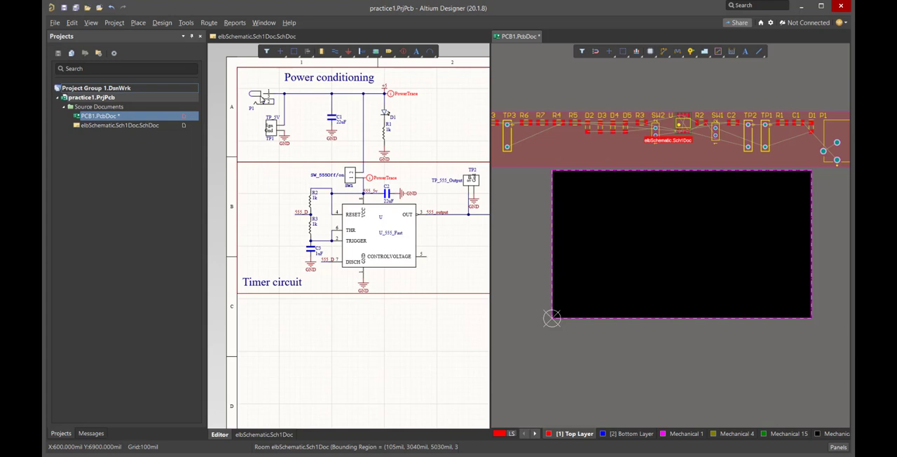
Place connector P1 in the board's upper-left area and rotate it so its body lies horizontally
click(844, 149)
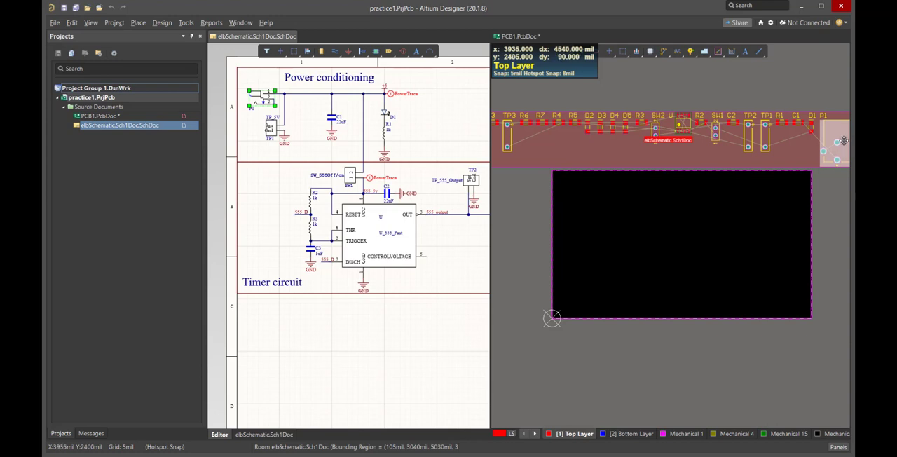
drag(844, 140, 589, 202)
mouse_move(579, 202)
mouse_down()
mouse_move(611, 203)
mouse_move(589, 211)
mouse_up()
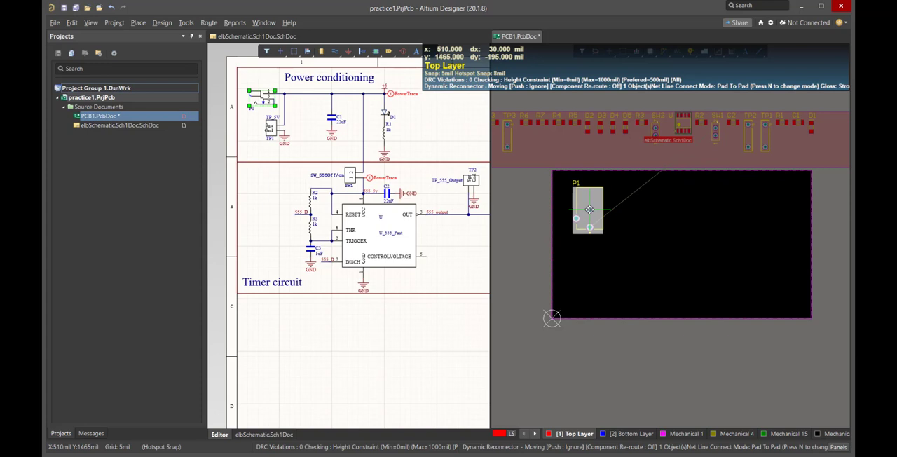
mouse_move(589, 209)
mouse_down()
mouse_move(576, 183)
mouse_move(677, 213)
mouse_move(666, 220)
mouse_move(583, 199)
mouse_move(590, 202)
mouse_move(582, 190)
mouse_move(586, 197)
mouse_up()
key(space)
key(space)
key(space)
key(space)
key(space)
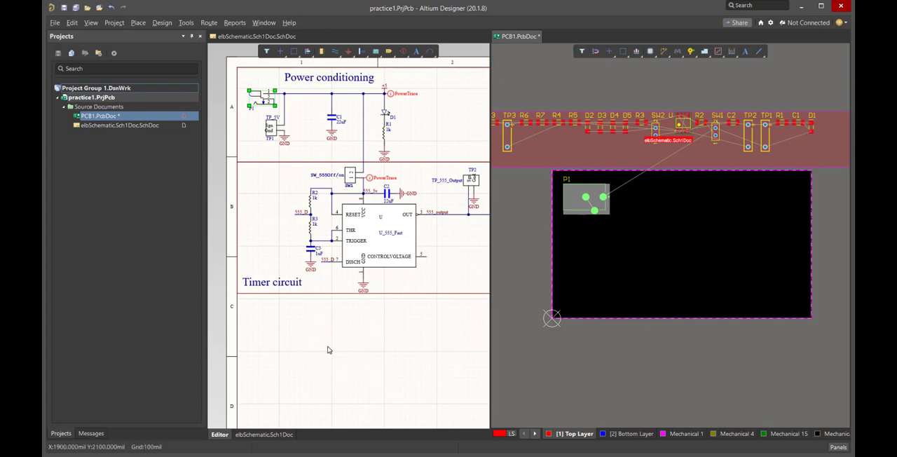
click(687, 231)
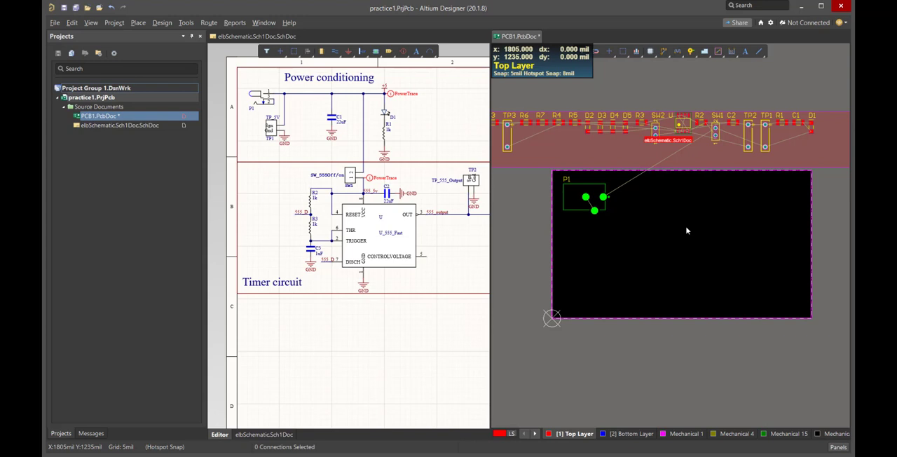
Set the snap grid to 20 Mil and reposition P1 just inside the board's upper-left corner
key(g)
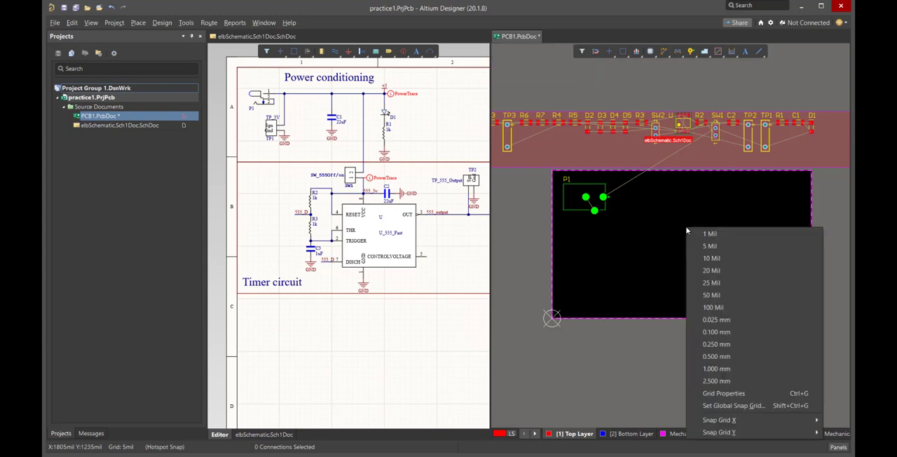
click(731, 273)
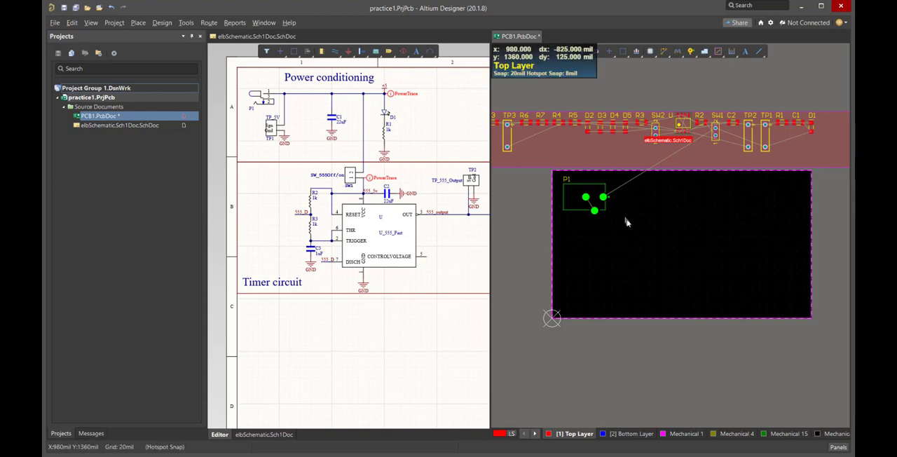
mouse_move(580, 200)
mouse_down()
mouse_move(585, 190)
mouse_move(576, 185)
mouse_up()
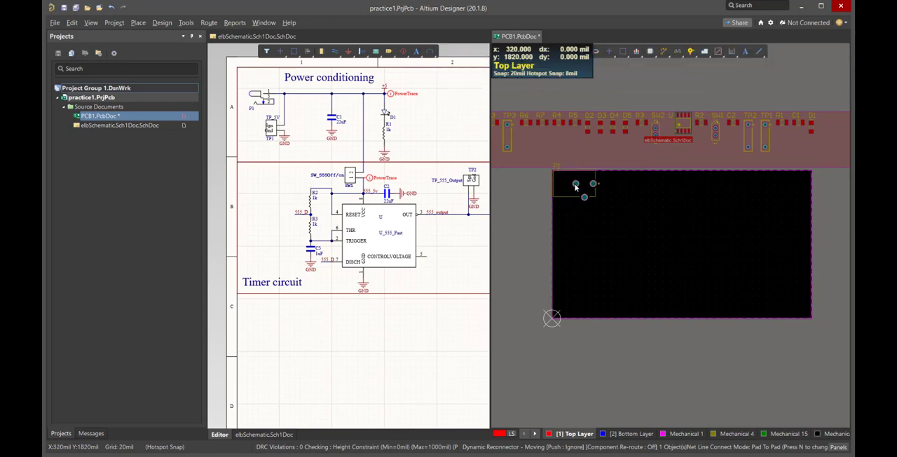
ctrl+scroll(580, 185, up, 5)
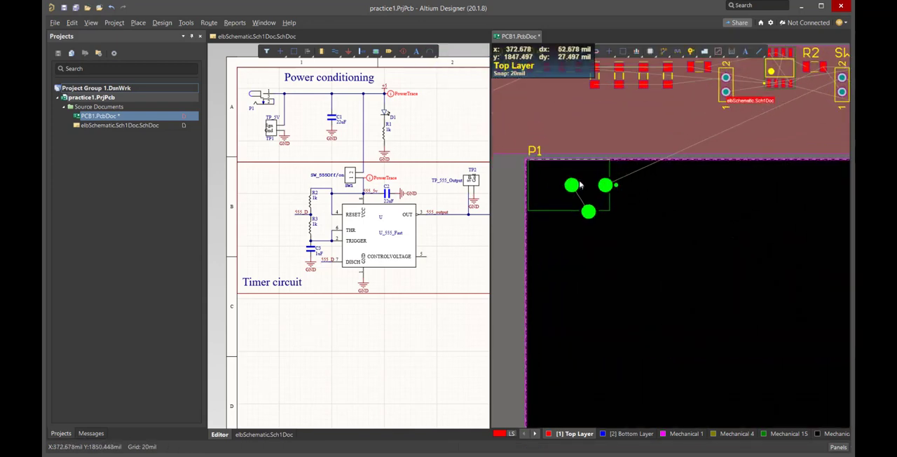
drag(567, 188, 569, 194)
ctrl+scroll(510, 179, up, 6)
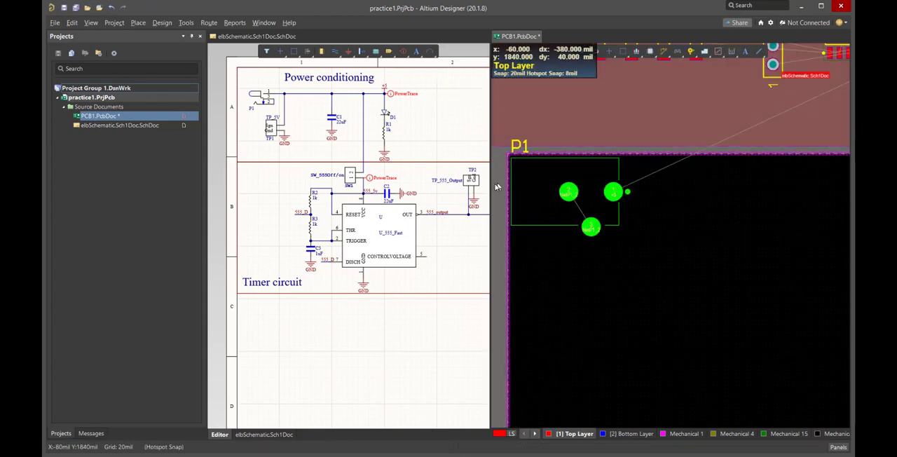
ctrl+scroll(510, 179, up, 1)
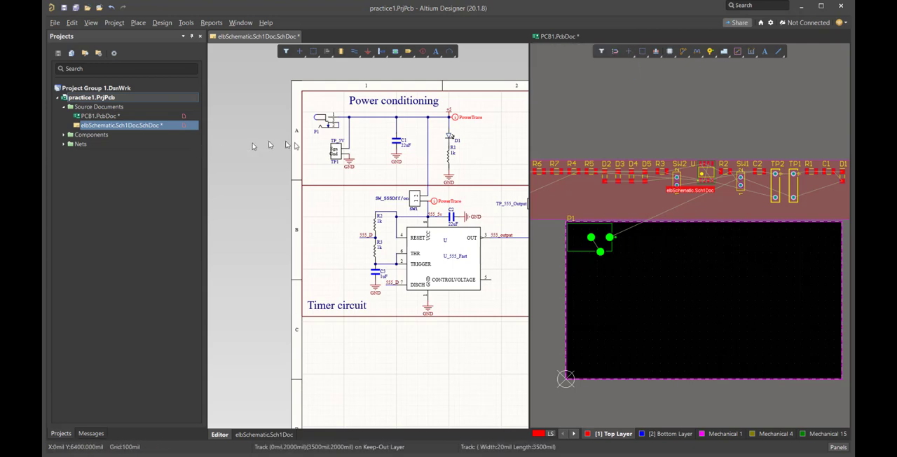
Select capacitor C1 in the schematic, place its footprint on the board to the right of P1, and rotate it to vertical
click(398, 141)
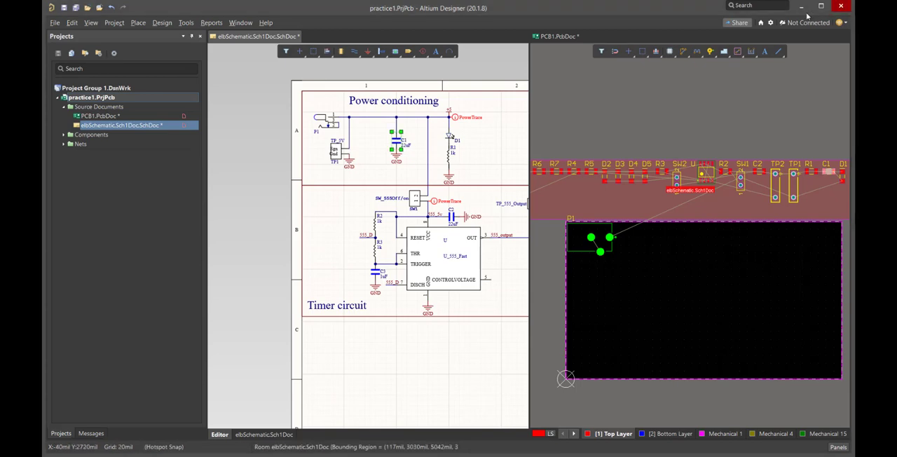
drag(830, 172, 636, 237)
key(space)
key(space)
key(space)
key(space)
key(space)
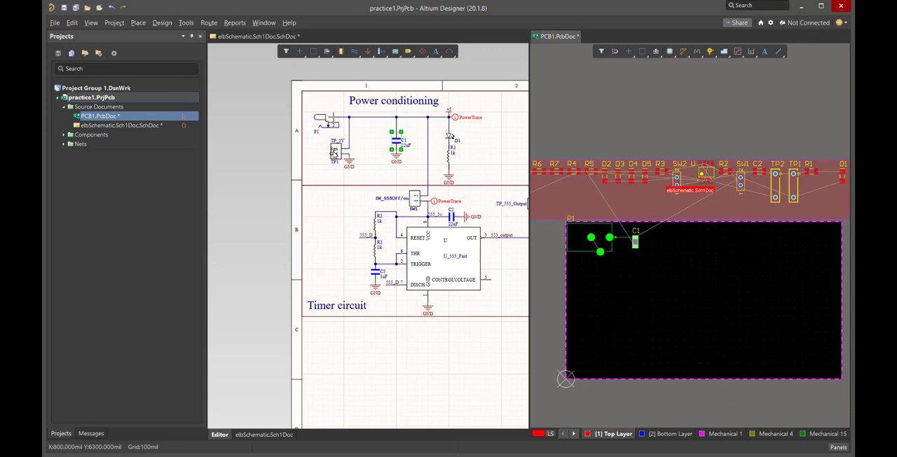
Select test point TP1 in the schematic, place its footprint just below P1, and rotate it to horizontal
click(335, 153)
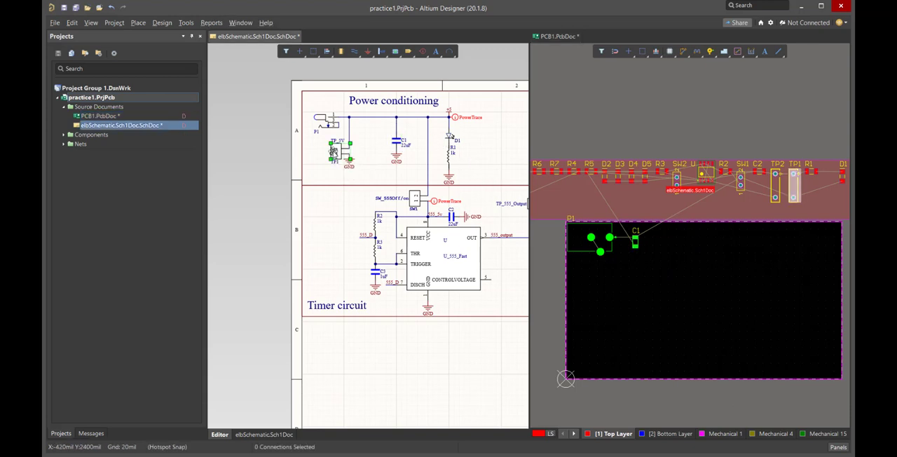
click(794, 177)
drag(794, 178, 588, 278)
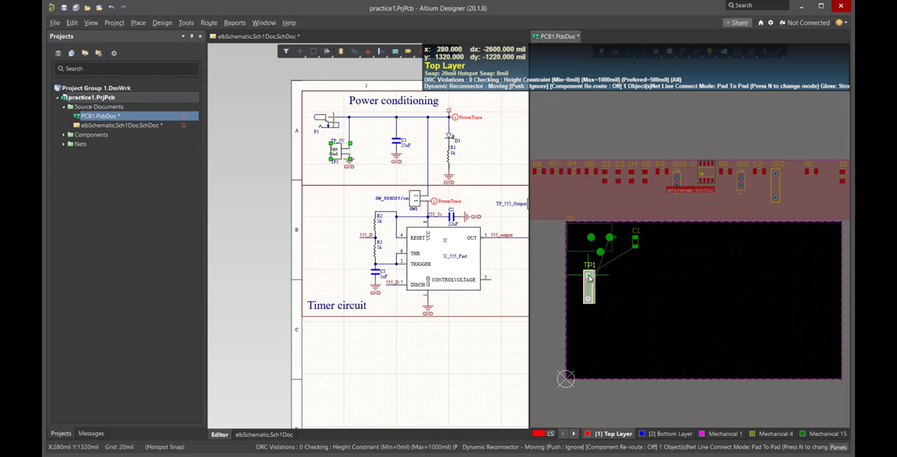
key(space)
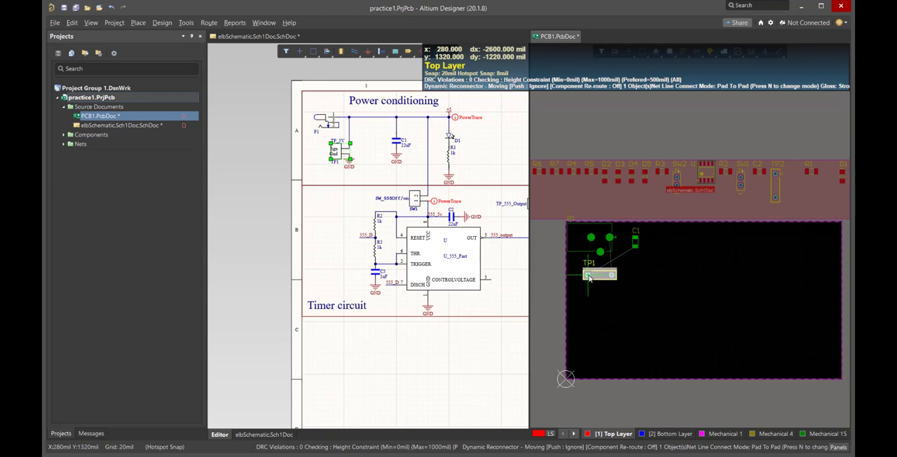
mouse_move(589, 279)
mouse_down()
mouse_move(581, 259)
mouse_move(592, 260)
mouse_move(580, 277)
mouse_up()
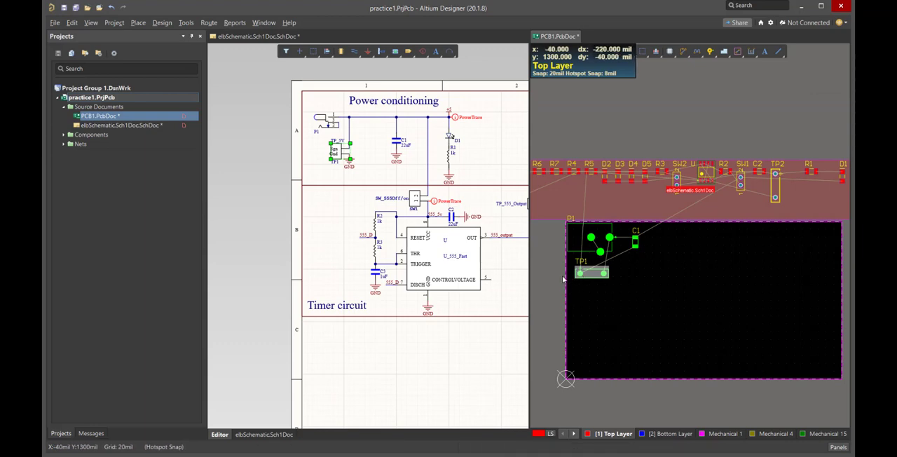
ctrl+scroll(587, 273, up, 2)
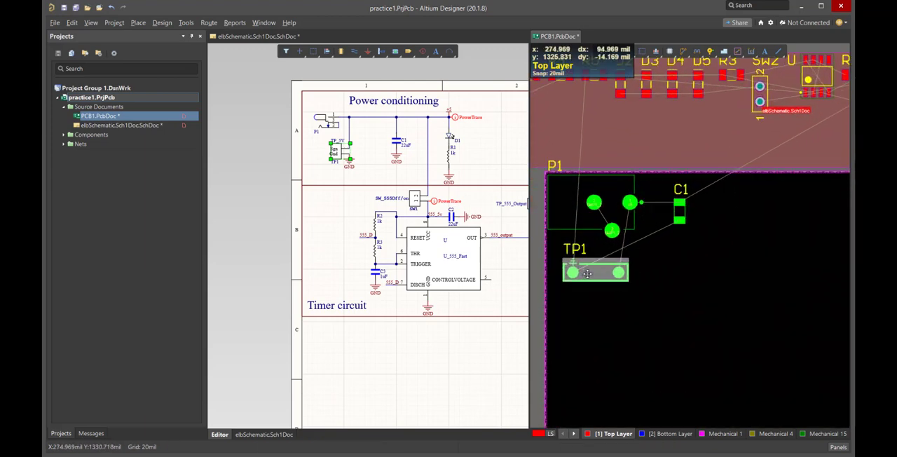
ctrl+scroll(587, 273, up, 1)
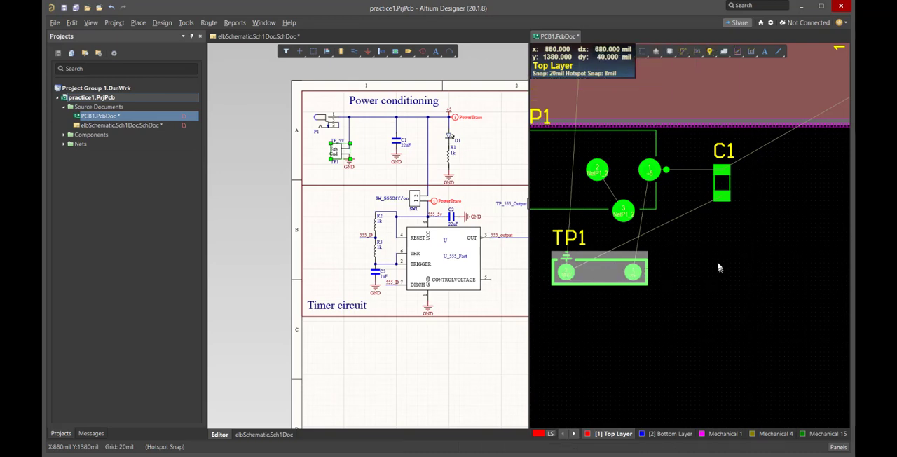
Select diode D1 in the schematic, place its footprint on the board to the right of C1, and rotate it to horizontal
ctrl+scroll(722, 274, down, 4)
ctrl+scroll(769, 259, down, 1)
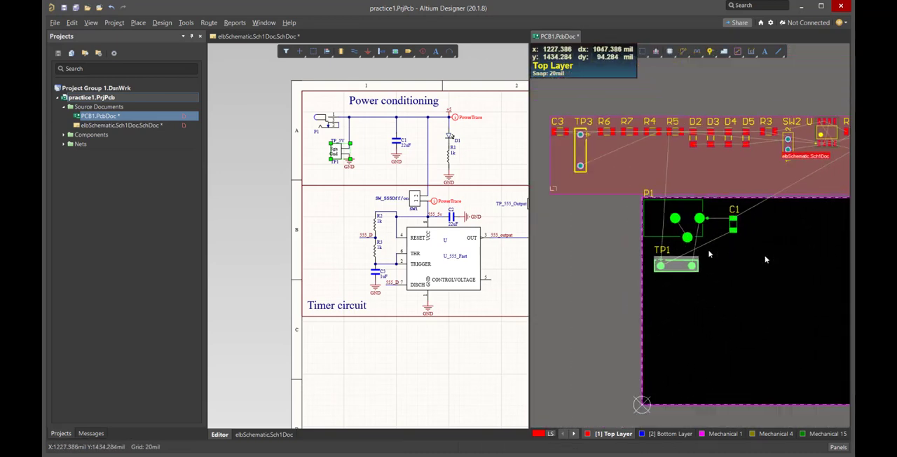
click(450, 136)
click(450, 138)
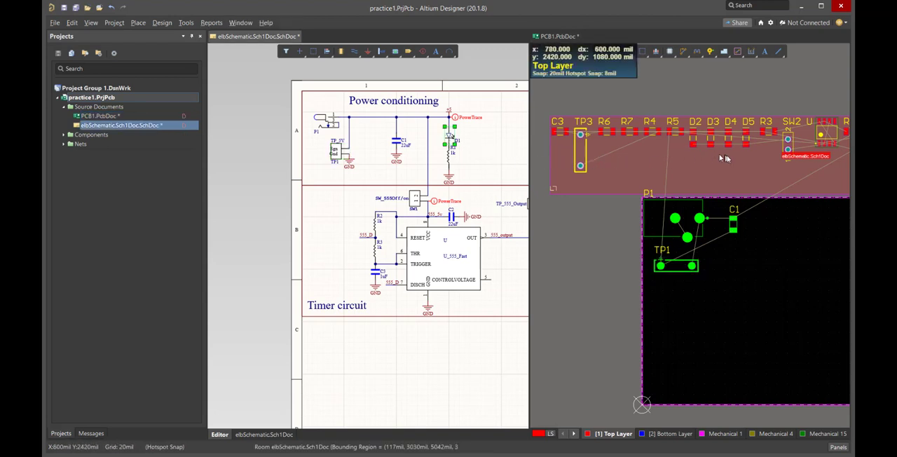
ctrl+scroll(788, 157, down, 1)
ctrl+scroll(787, 157, down, 1)
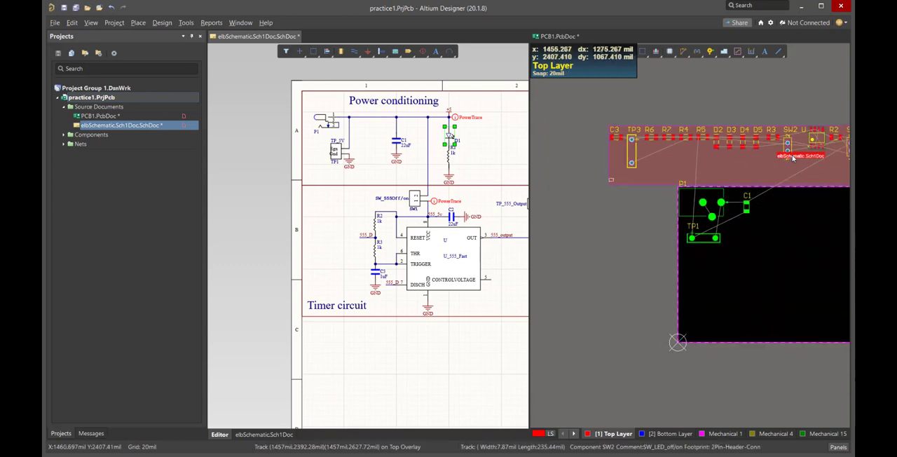
scroll(793, 158, left, 2)
scroll(793, 159, right, 6)
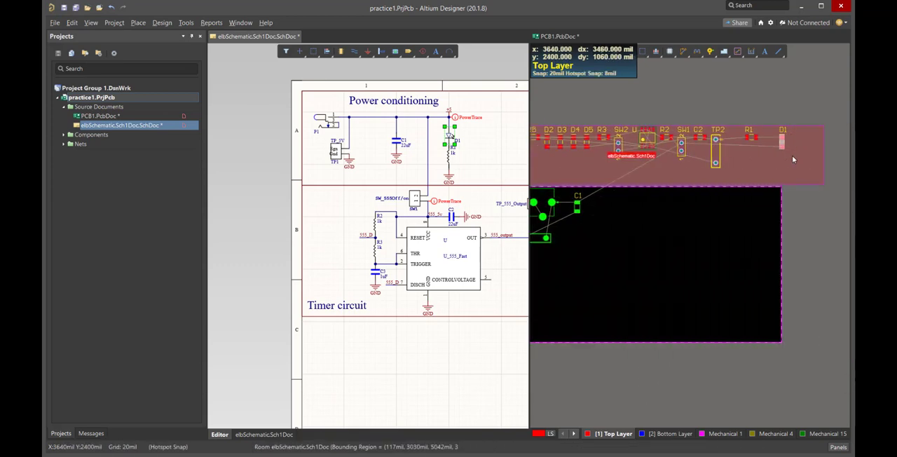
scroll(791, 155, left, 2)
drag(817, 141, 647, 207)
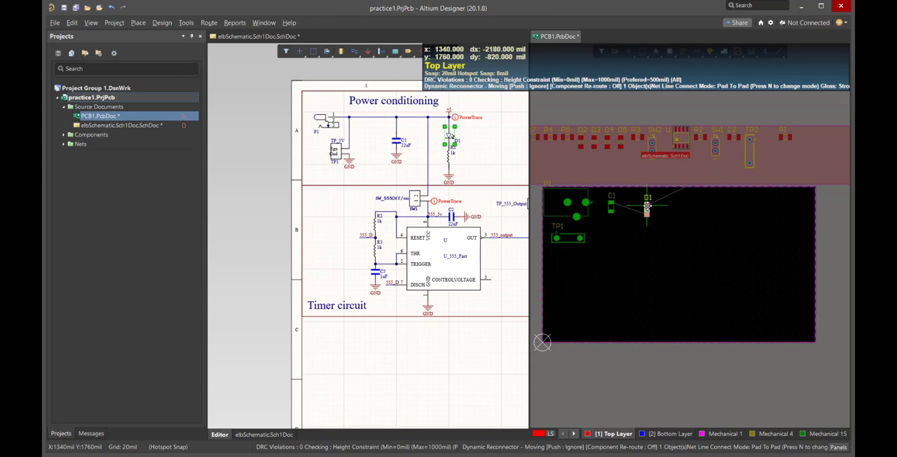
drag(647, 205, 635, 201)
key(space)
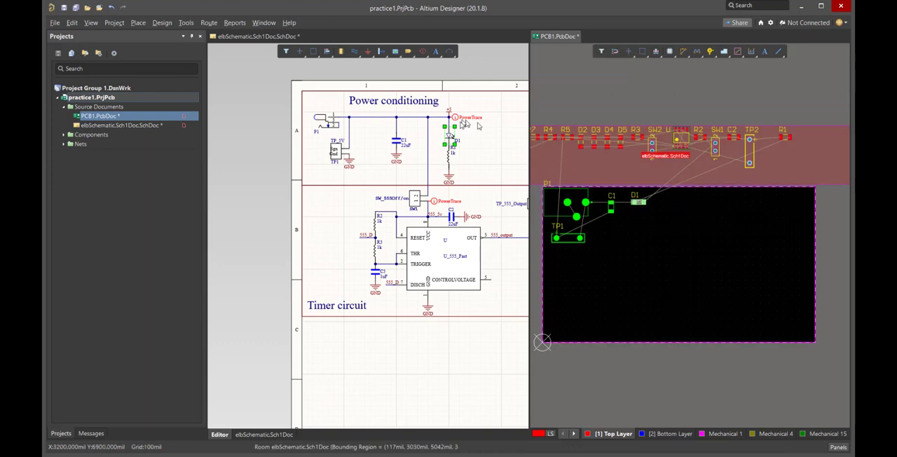
Select resistor R1 in the schematic and place its footprint on the board below D1
click(449, 156)
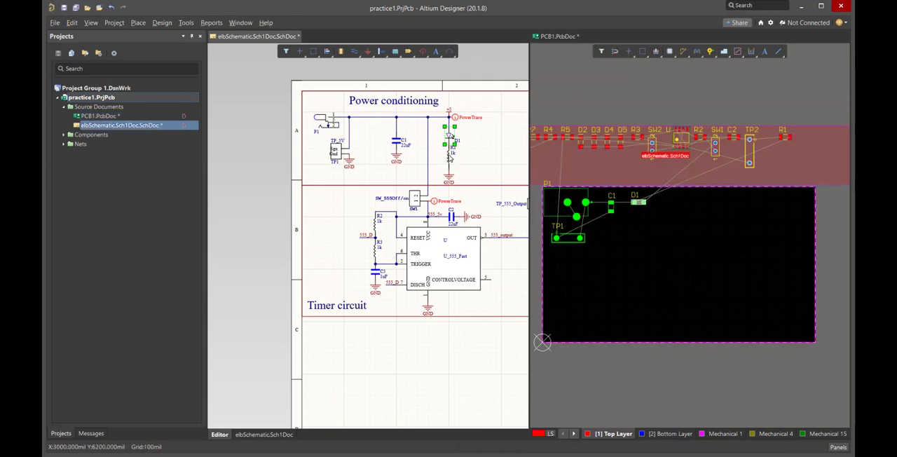
click(449, 155)
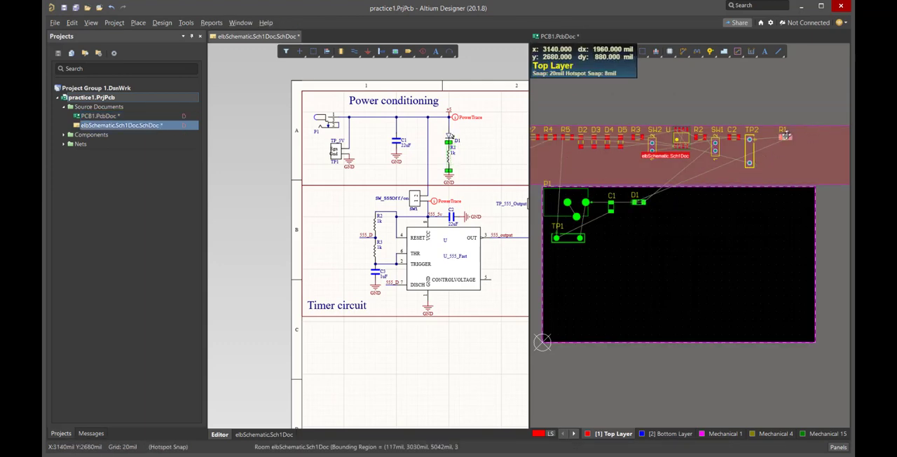
mouse_move(786, 138)
mouse_down()
mouse_move(704, 199)
mouse_move(674, 204)
mouse_move(671, 230)
mouse_move(643, 239)
mouse_move(640, 228)
mouse_move(650, 236)
mouse_move(638, 229)
mouse_move(649, 236)
mouse_up()
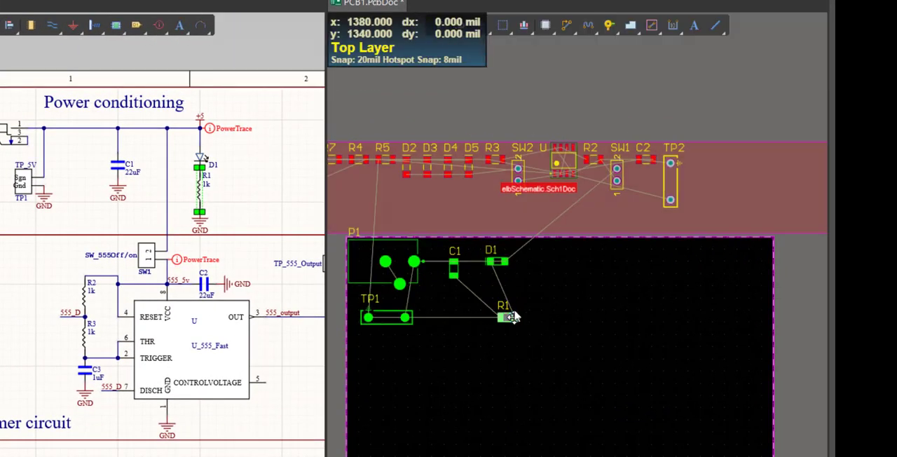
Nudge D1 slightly and move R1 from below it to just right of D1
click(500, 260)
drag(498, 259, 499, 264)
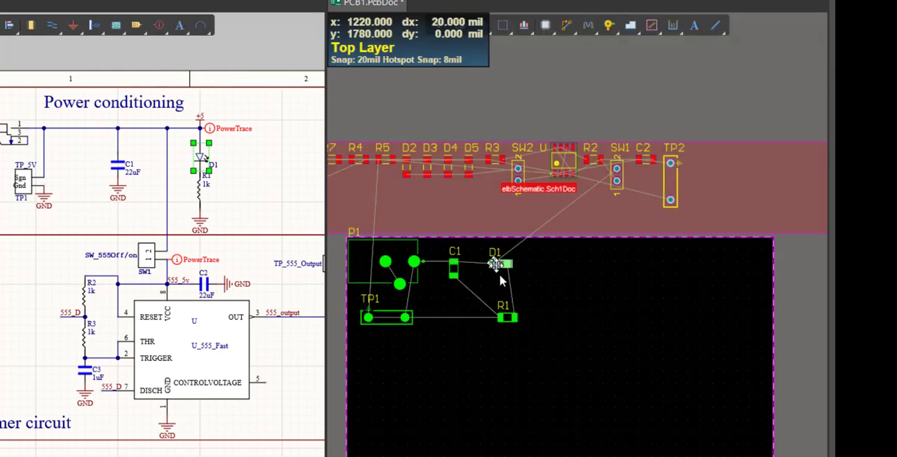
click(505, 317)
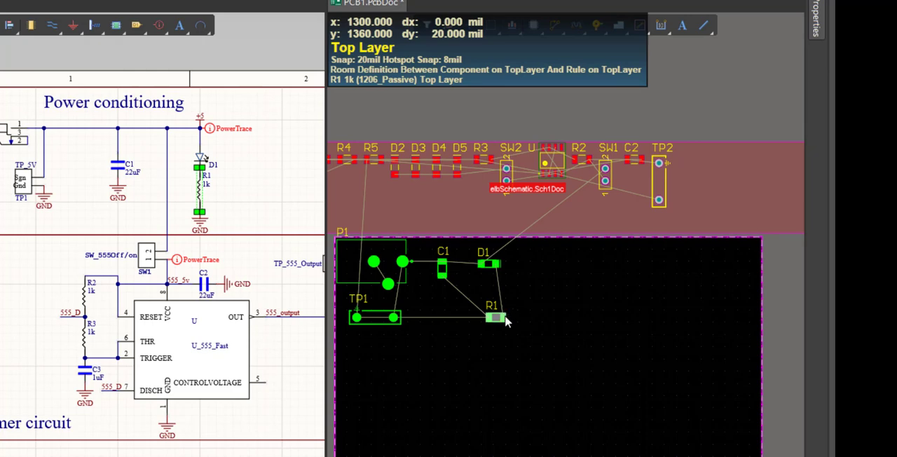
drag(501, 319, 545, 274)
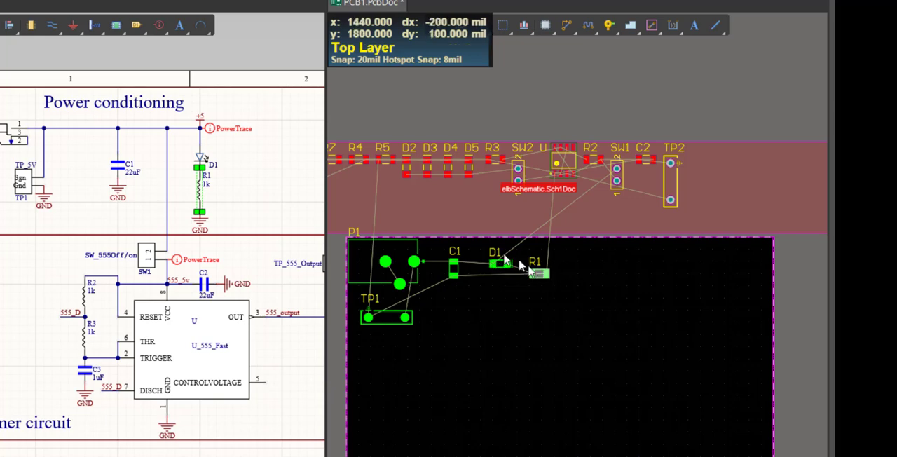
click(561, 303)
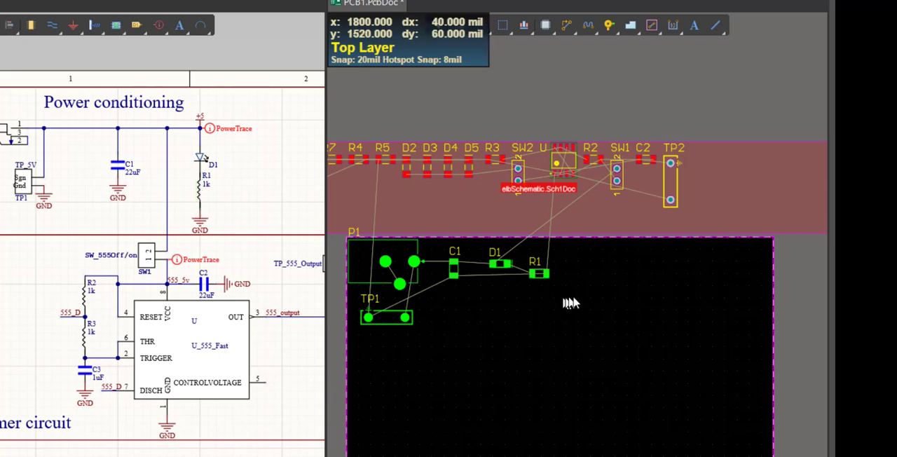
Select D1 and R1 together on the board and align their bottom edges
drag(579, 313, 473, 241)
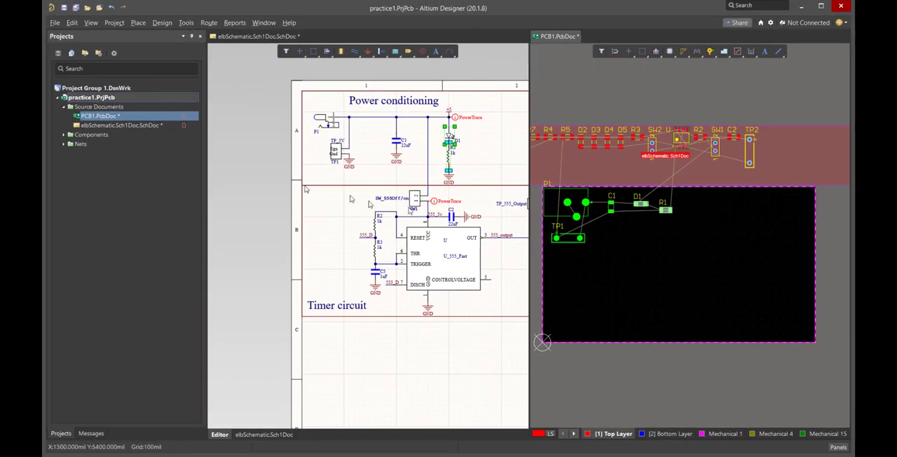
click(72, 23)
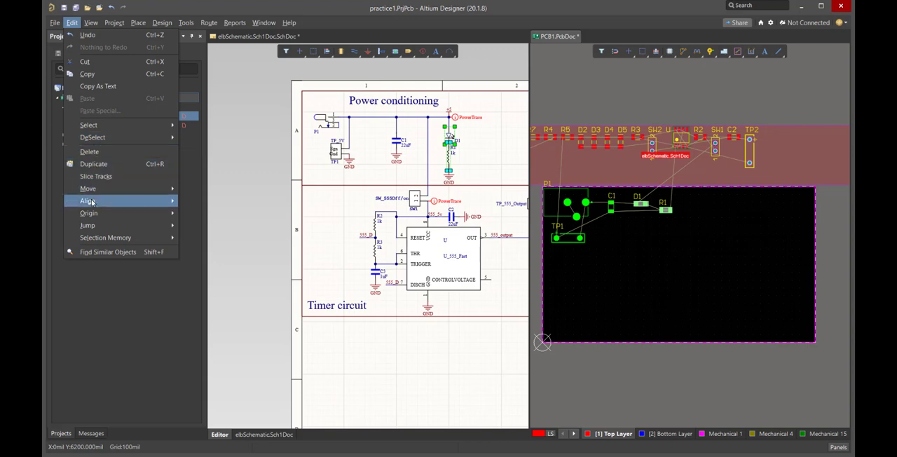
mouse_move(100, 204)
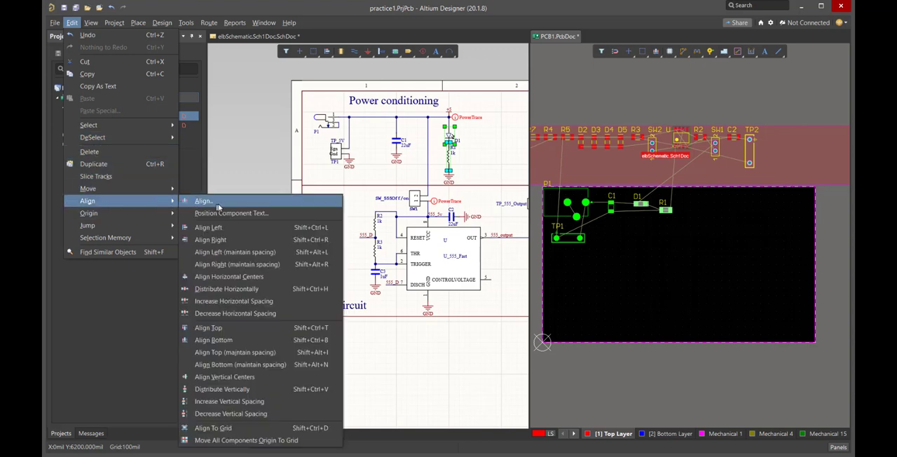
click(228, 340)
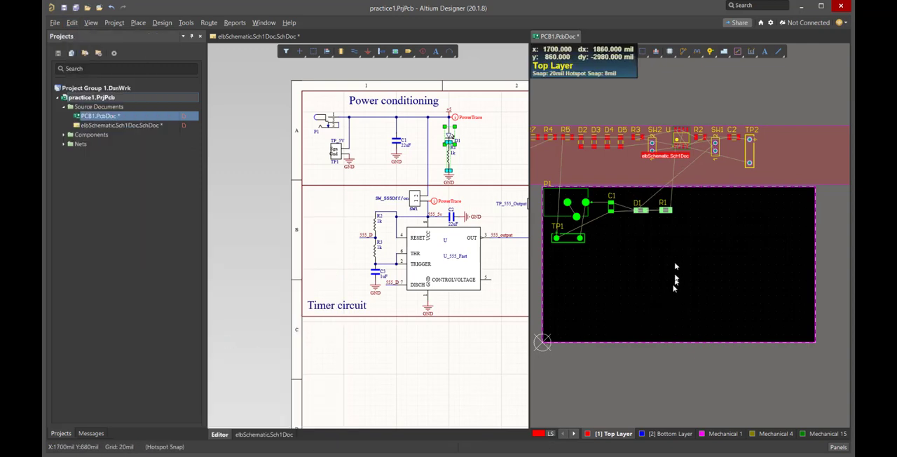
click(631, 229)
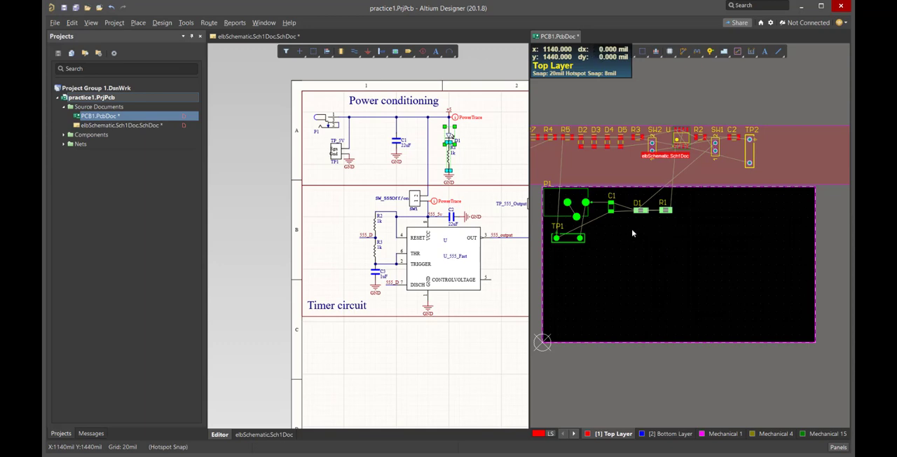
Move the aligned D1 and R1 pair up level with C1's upper pad, and clear the selection
drag(628, 229, 701, 189)
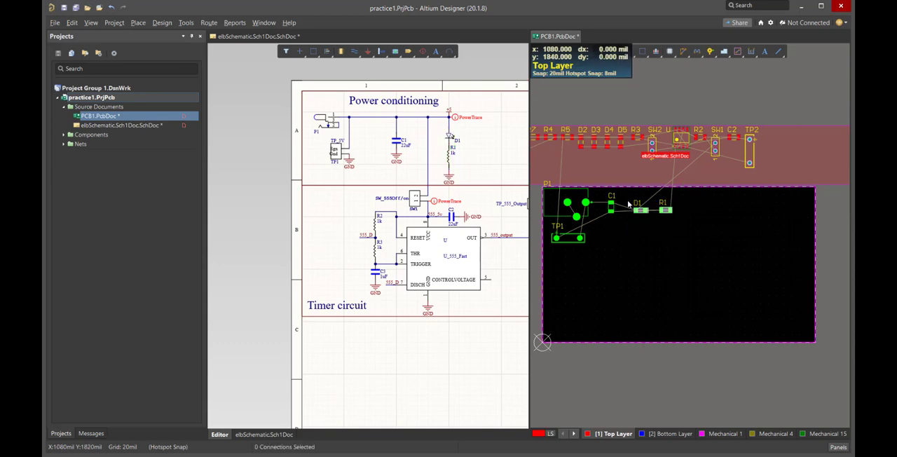
drag(665, 210, 663, 203)
click(689, 289)
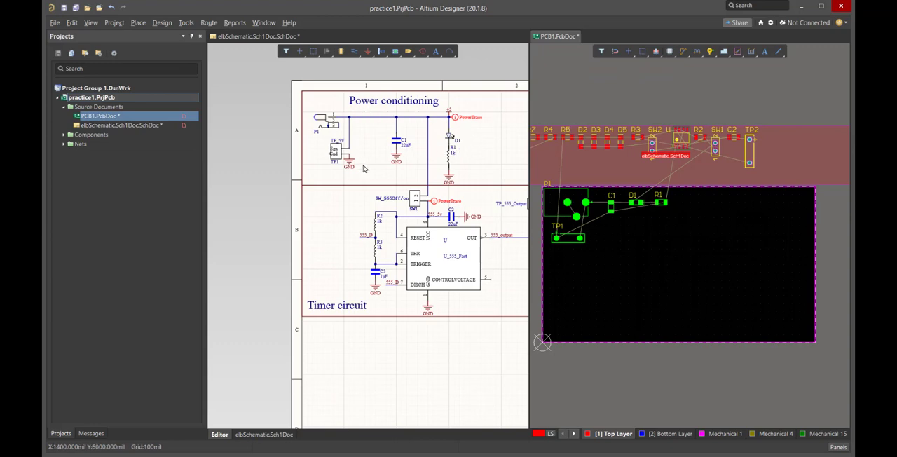
Check the placement of all power conditioning parts by cross-selecting P1, TP1, C1, D1 and R1 in the schematic, and clear the selection
click(320, 121)
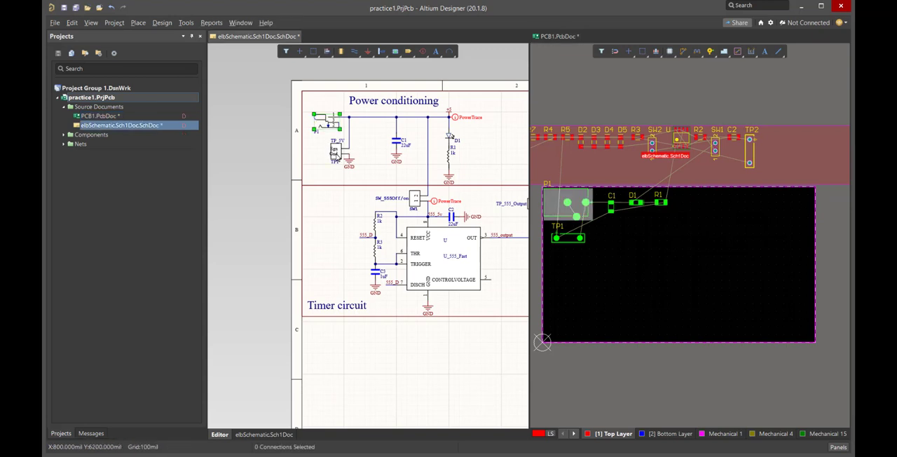
shift+click(336, 154)
shift+click(396, 142)
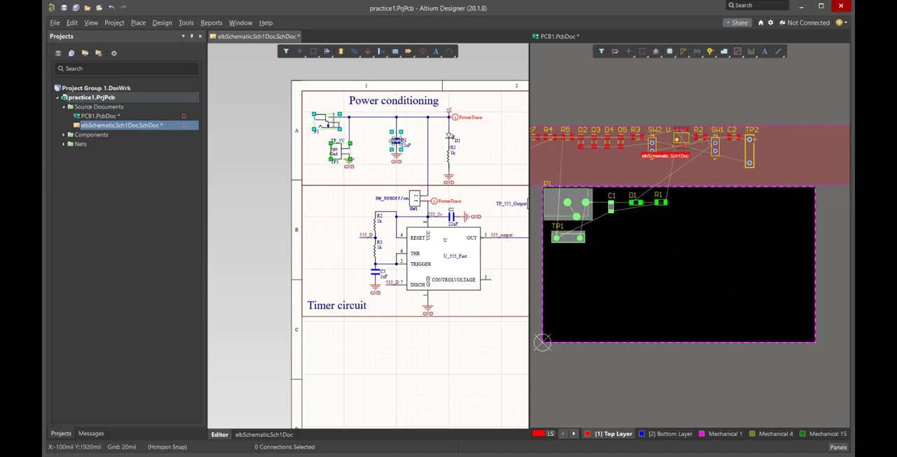
shift+click(449, 137)
shift+click(445, 150)
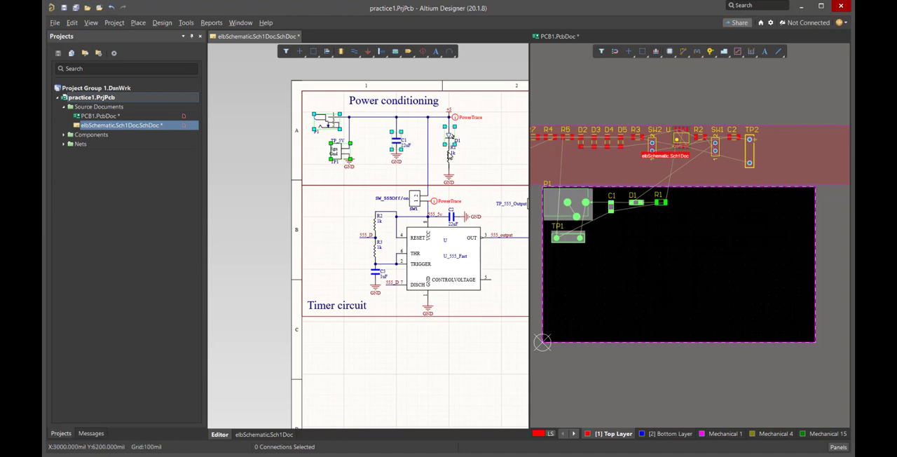
shift+click(448, 153)
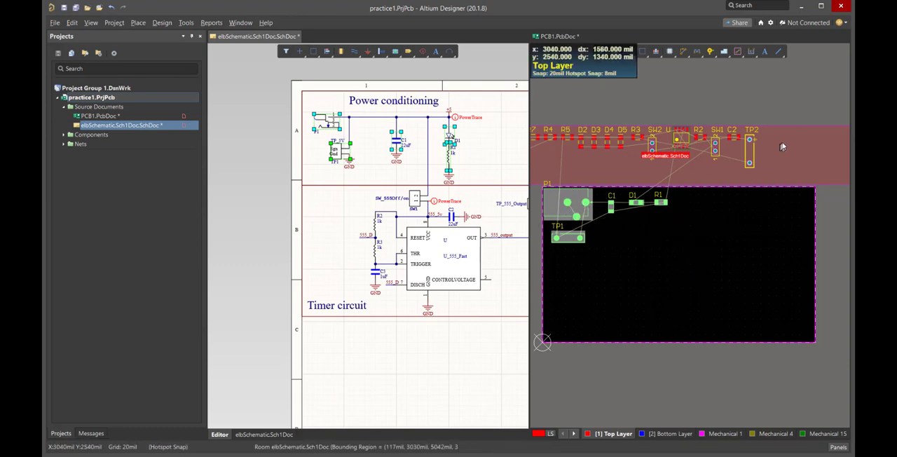
shift+scroll(794, 139, down, 4)
shift+scroll(794, 138, up, 5)
shift+scroll(796, 141, up, 1)
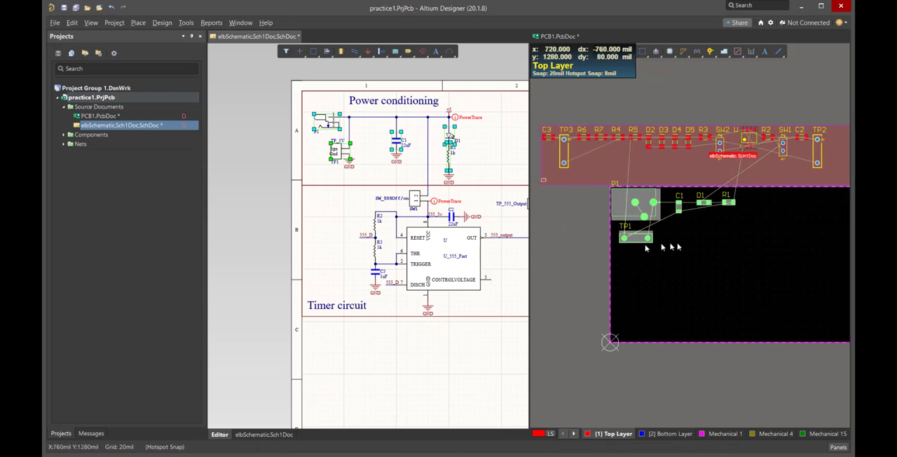
click(483, 152)
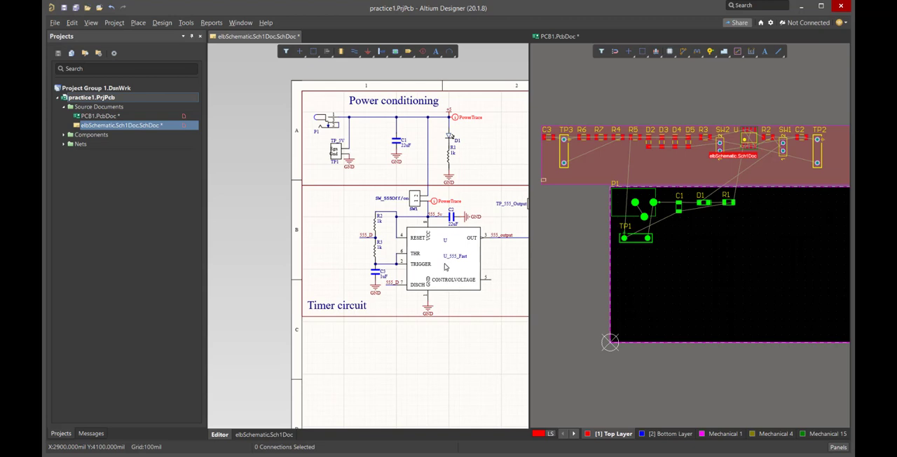
Select the 555 timer U in the schematic, place its footprint below C1, and rotate it so its pads face left and right
click(443, 261)
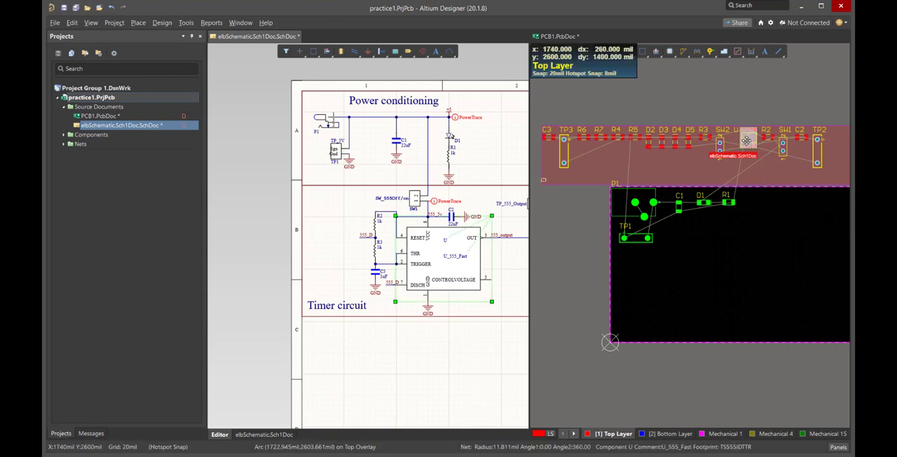
drag(747, 141, 681, 267)
key(space)
key(space)
key(space)
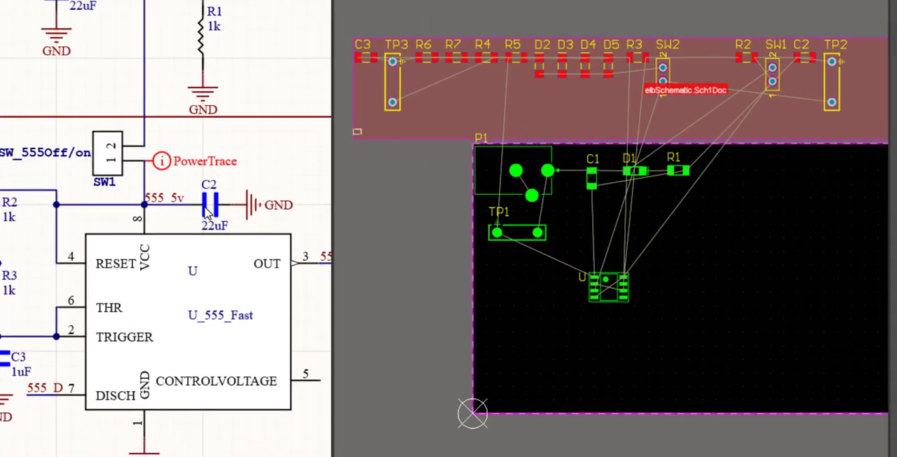
Examine which C2 pad belongs to net 555_5v by cross-selecting C2 and its pin 2 in the schematic
click(212, 204)
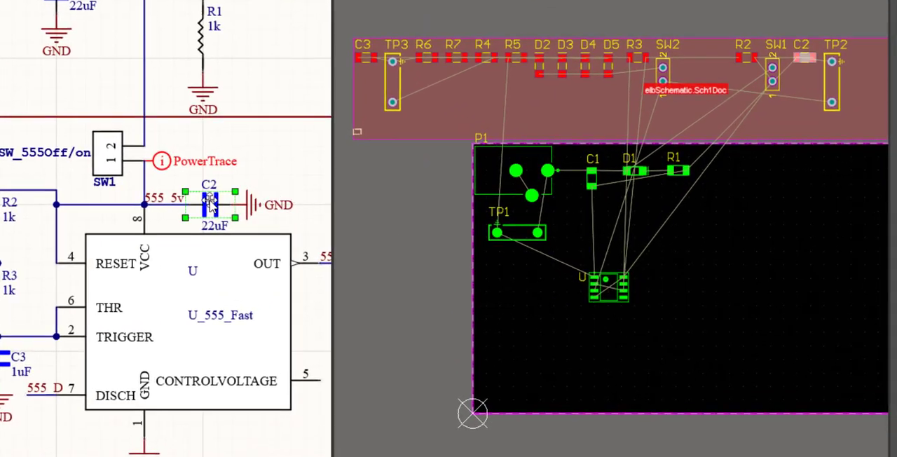
click(254, 162)
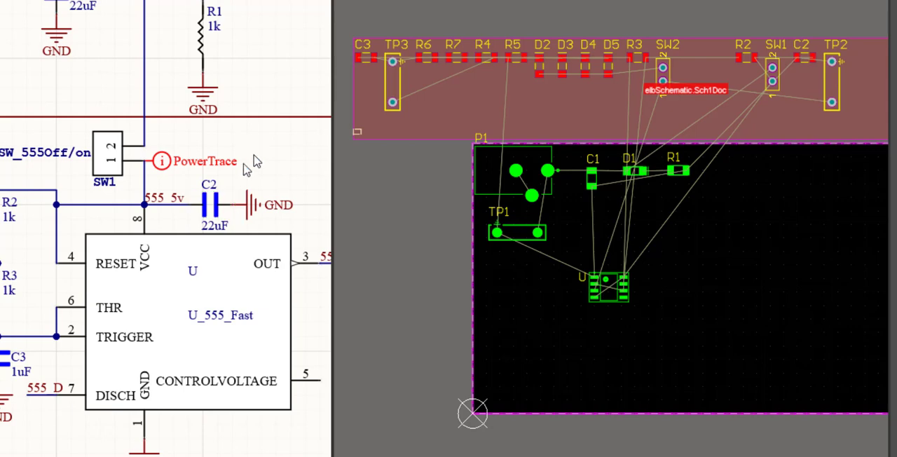
click(198, 213)
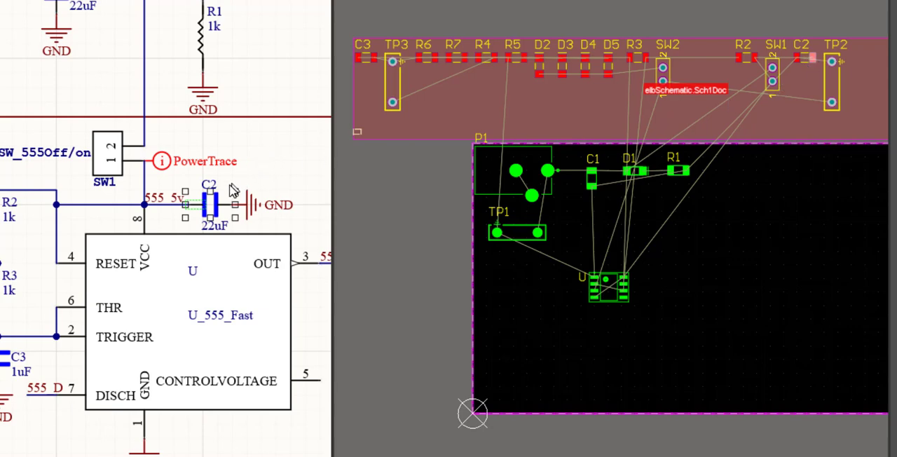
click(293, 174)
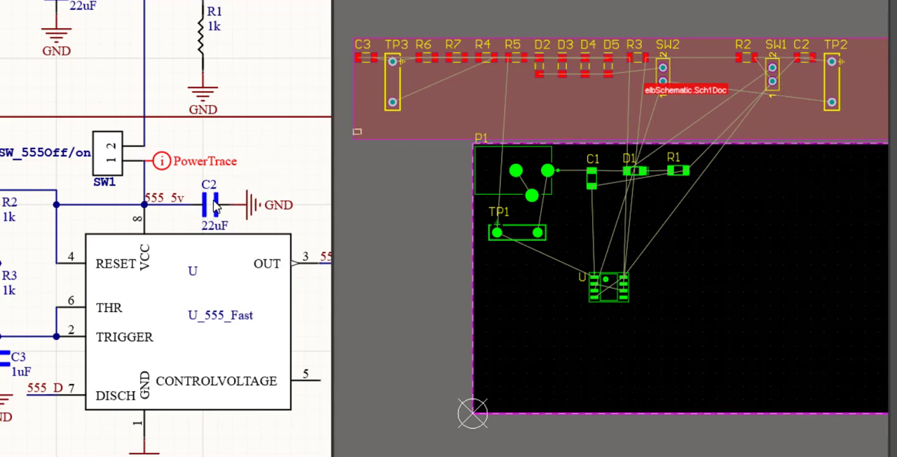
Select capacitor C2 in the schematic and place its footprint horizontally just right of U's upper pads
click(214, 211)
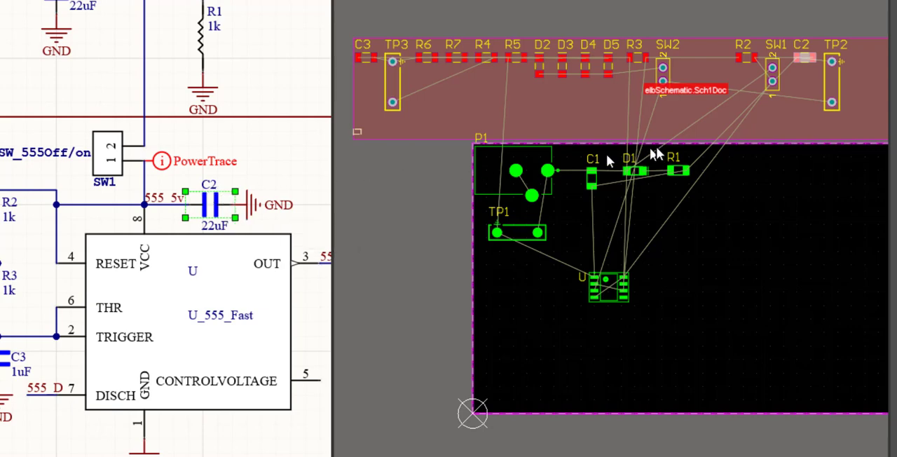
drag(804, 59, 651, 234)
drag(653, 236, 648, 275)
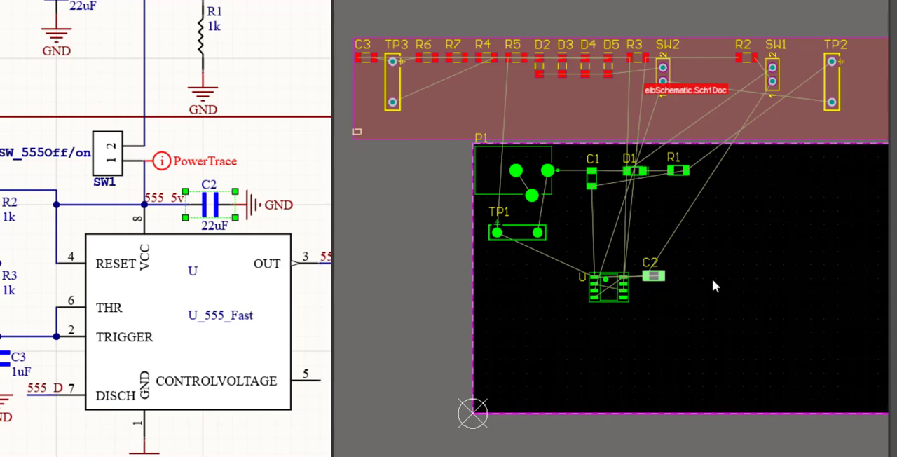
Select switch SW1 in the schematic and place its footprint vertically just above U's upper-right pads
click(112, 155)
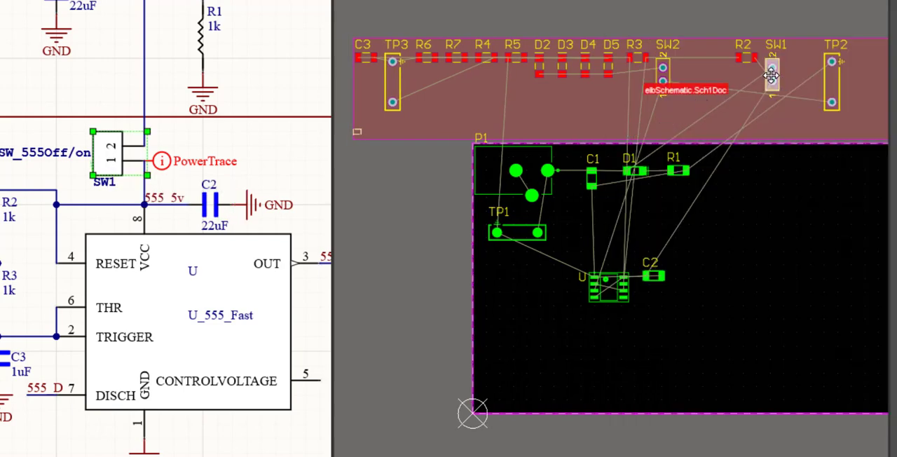
drag(773, 78, 624, 243)
key(space)
key(space)
key(space)
key(space)
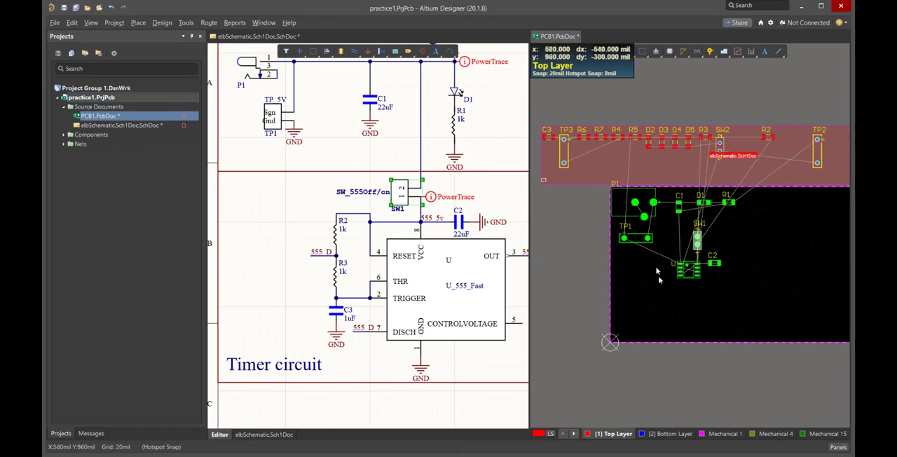
Select resistor R2 in the schematic and place its footprint vertically to the left of U, below TP1
click(337, 236)
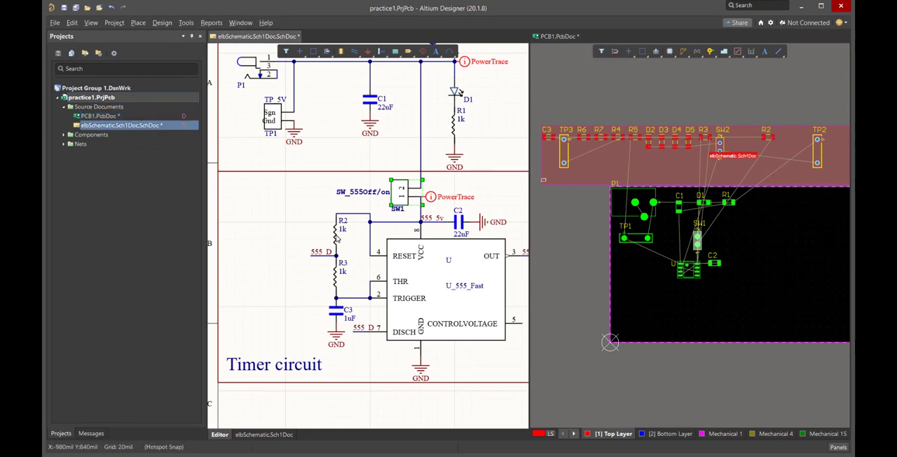
click(337, 236)
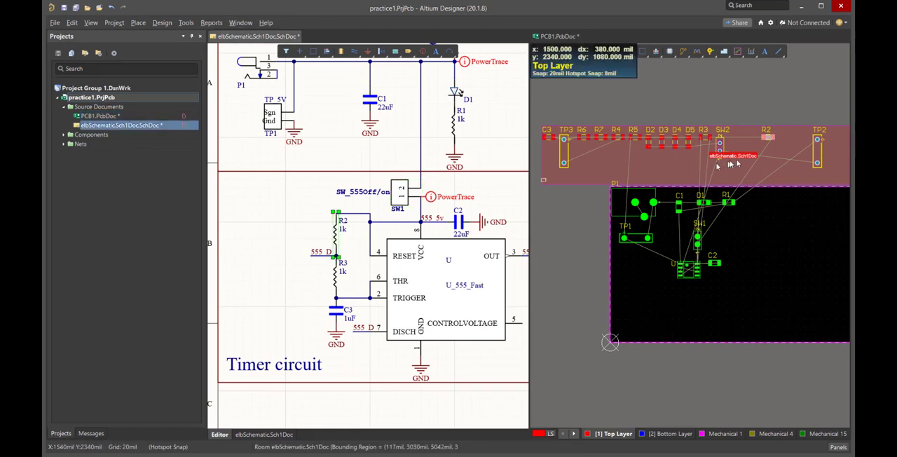
click(769, 136)
drag(769, 137, 649, 264)
key(space)
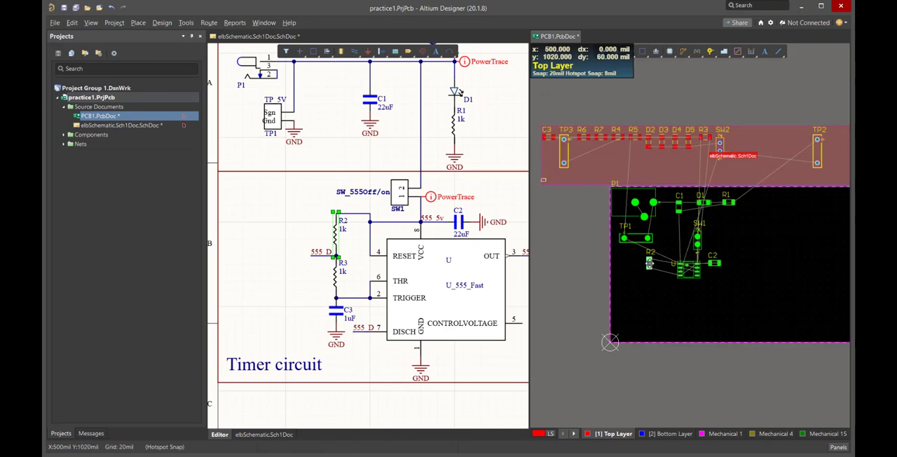
Select resistor R3 in the schematic and place its footprint vertically directly below R2
click(338, 283)
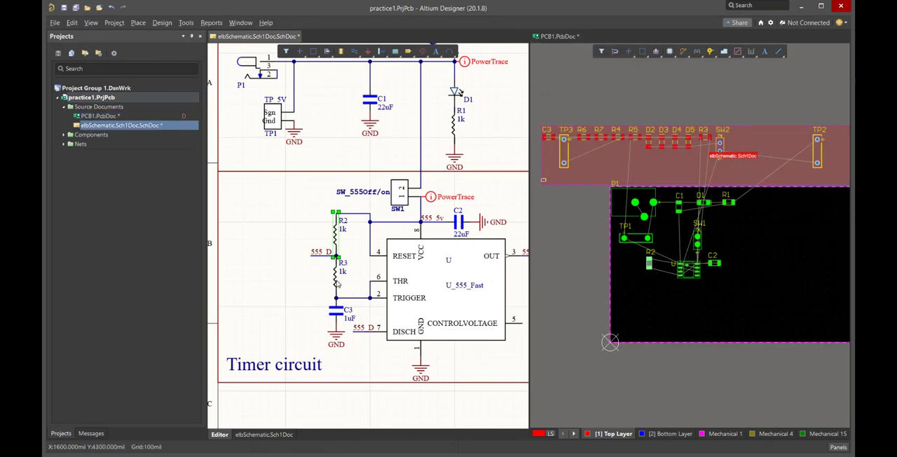
drag(704, 138, 649, 276)
key(space)
key(space)
key(space)
key(space)
key(space)
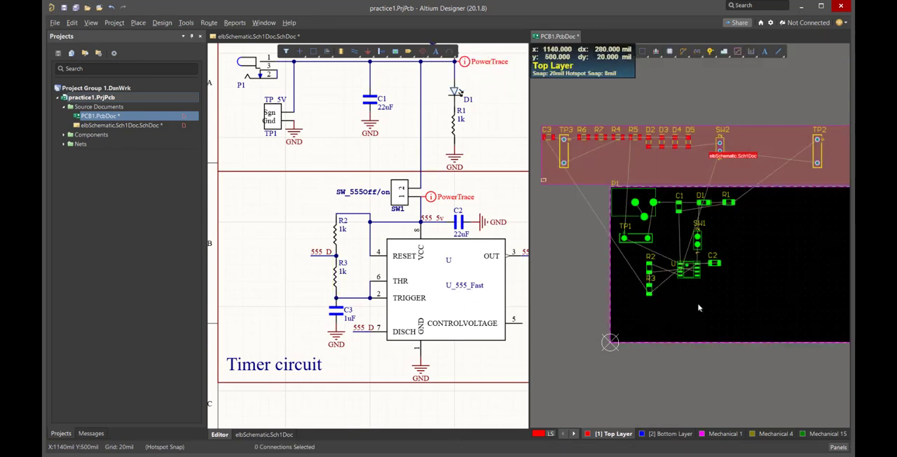
Select capacitor C3 in the schematic and place its footprint vertically directly below R3
click(338, 316)
click(338, 315)
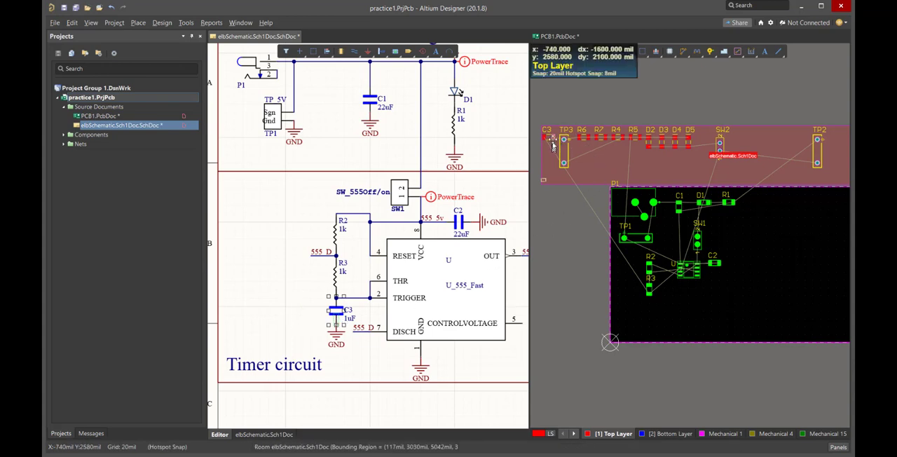
click(289, 316)
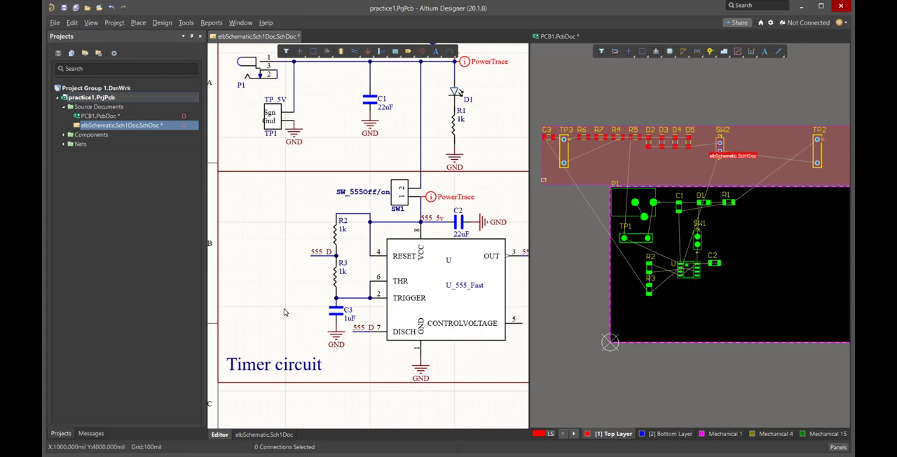
click(337, 313)
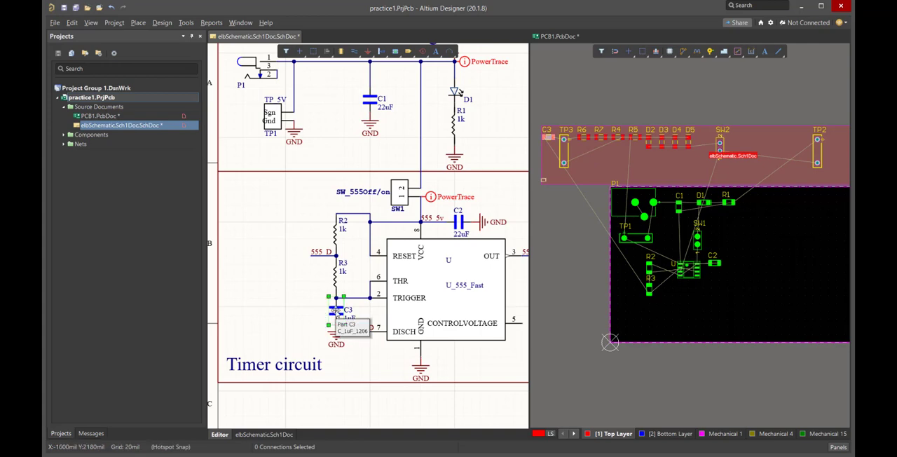
click(548, 137)
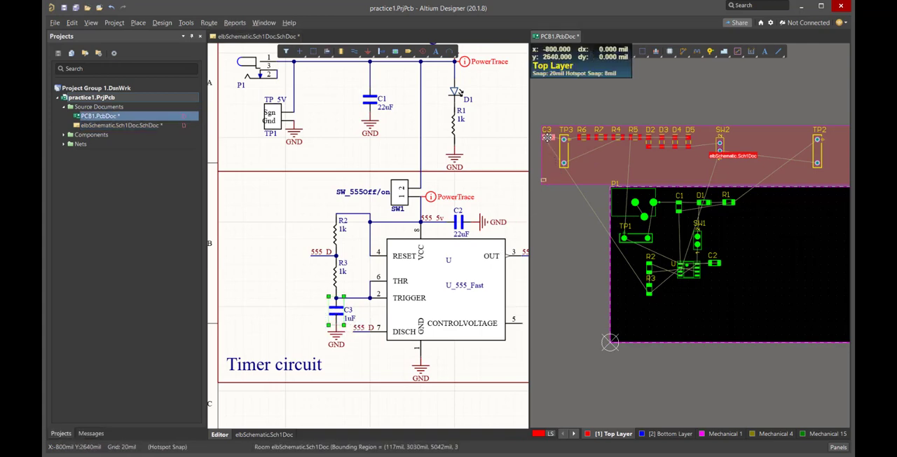
drag(548, 138, 650, 307)
key(space)
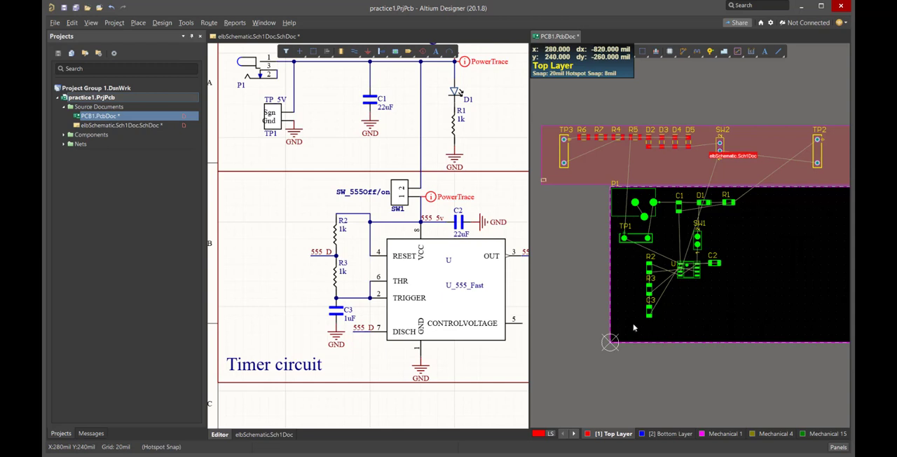
Select R2, R3 and C3 together on the board and align them by their left edges
drag(634, 324, 668, 253)
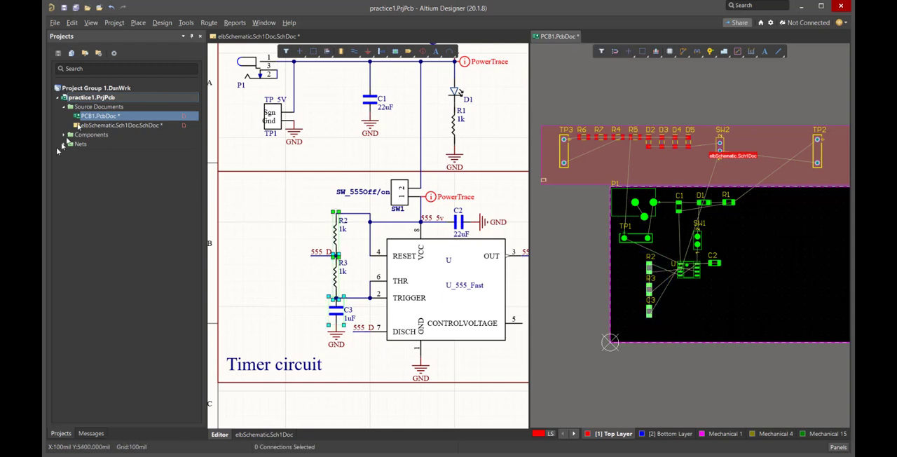
click(73, 22)
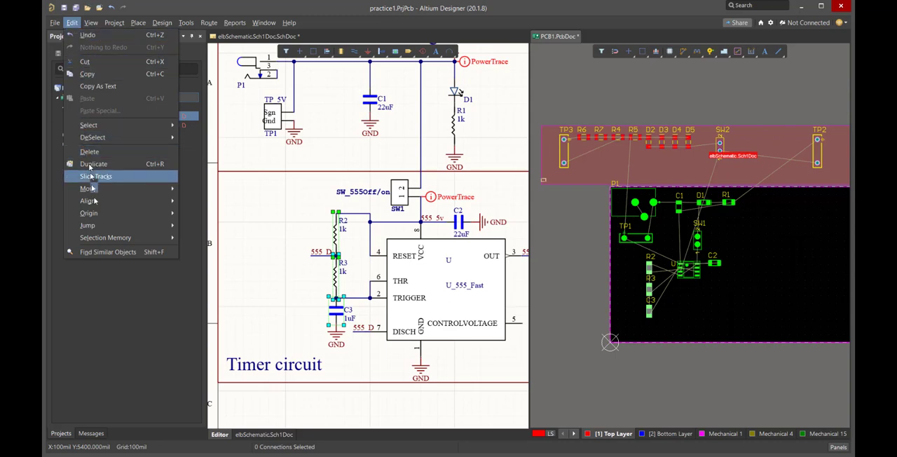
mouse_move(95, 203)
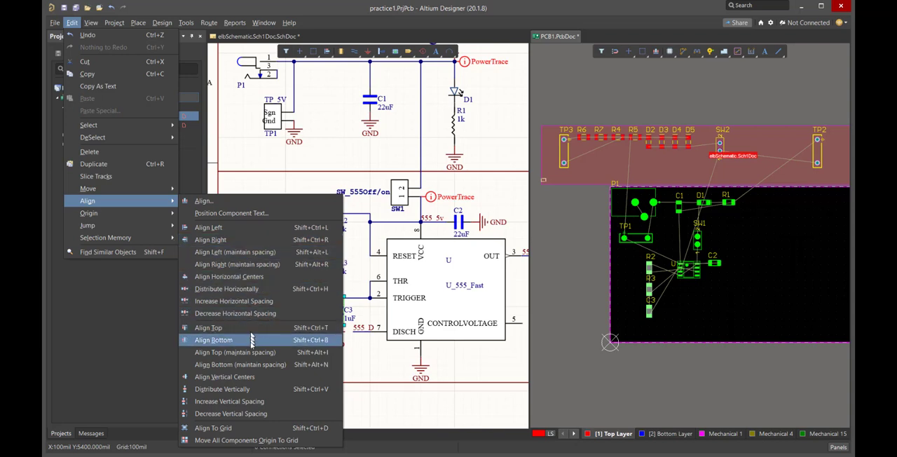
click(233, 394)
key(e)
key(g)
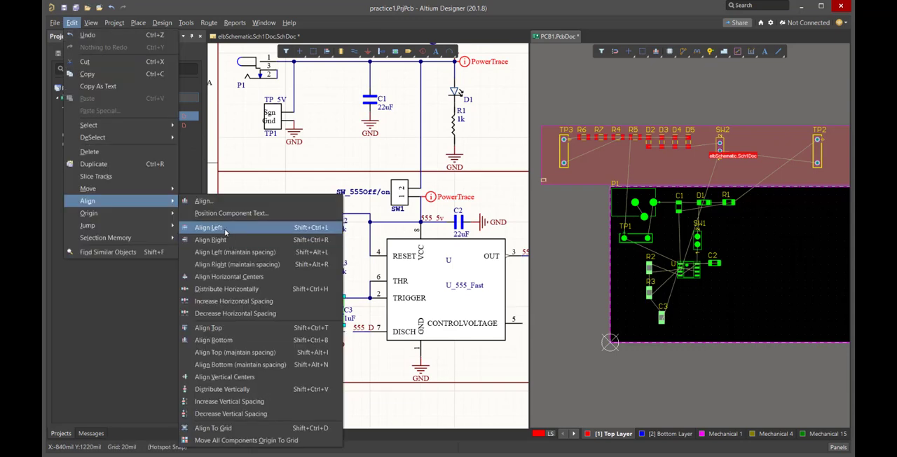
click(225, 229)
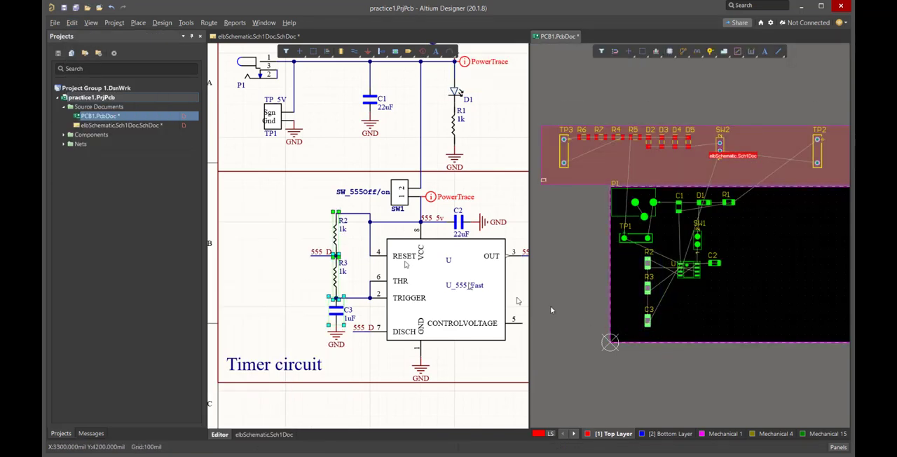
Distribute the selected R2, R3 and C3 footprints vertically with equal spacing
click(73, 23)
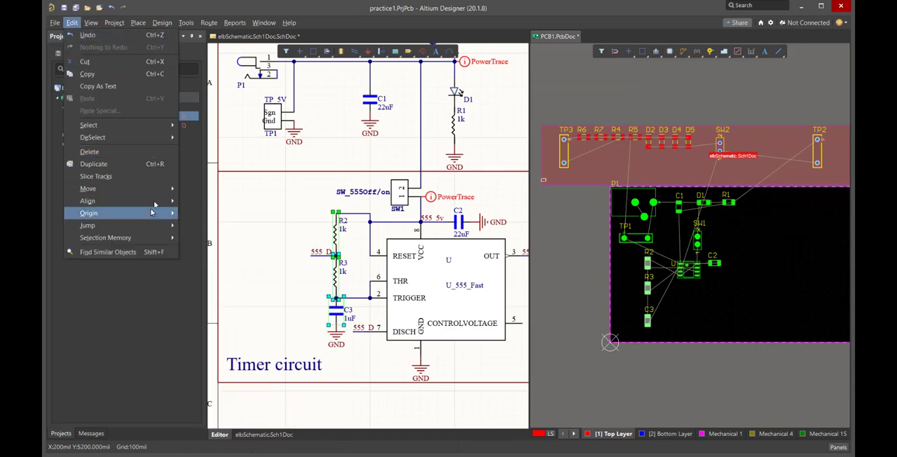
mouse_move(154, 201)
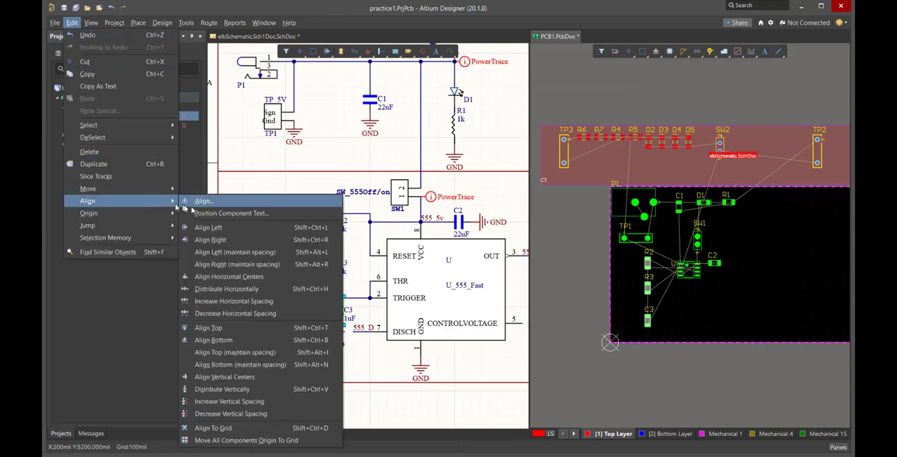
click(231, 392)
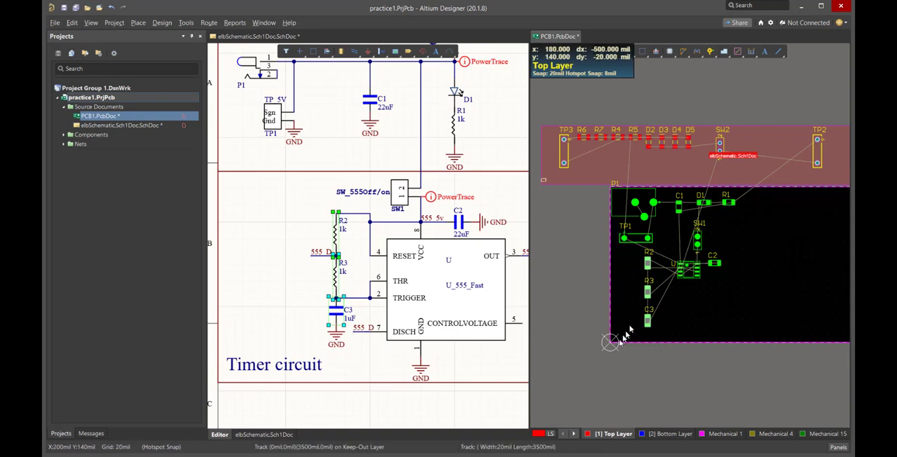
Decrease the vertical spacing between R2, R3 and C3 three times, and clear the selection
click(72, 23)
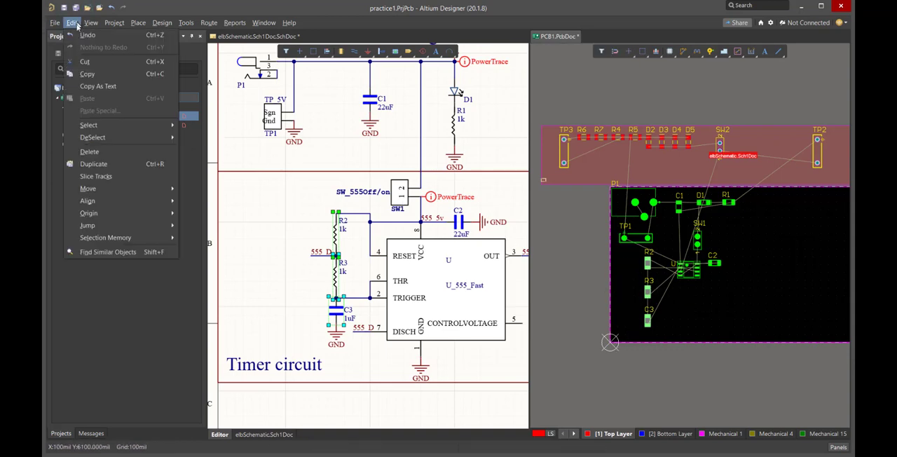
click(157, 202)
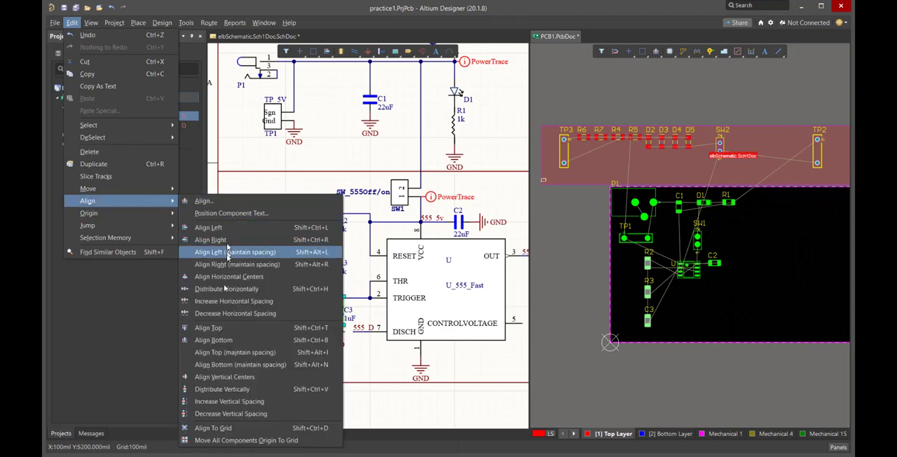
click(232, 414)
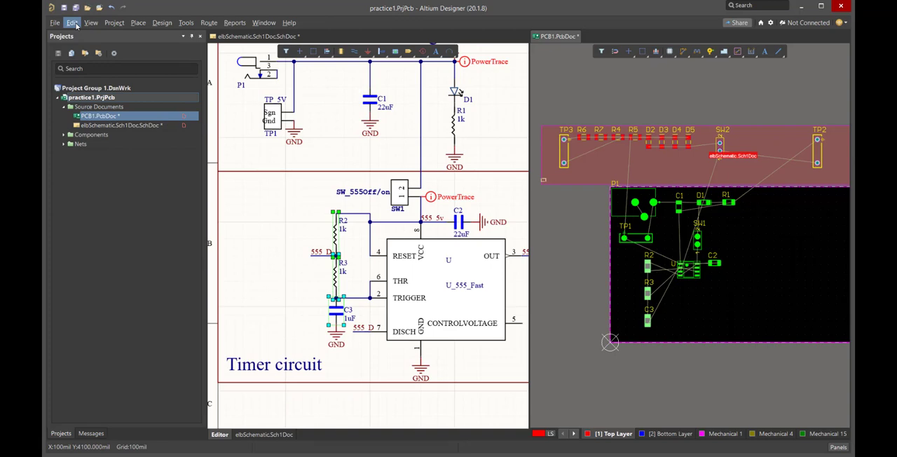
click(73, 22)
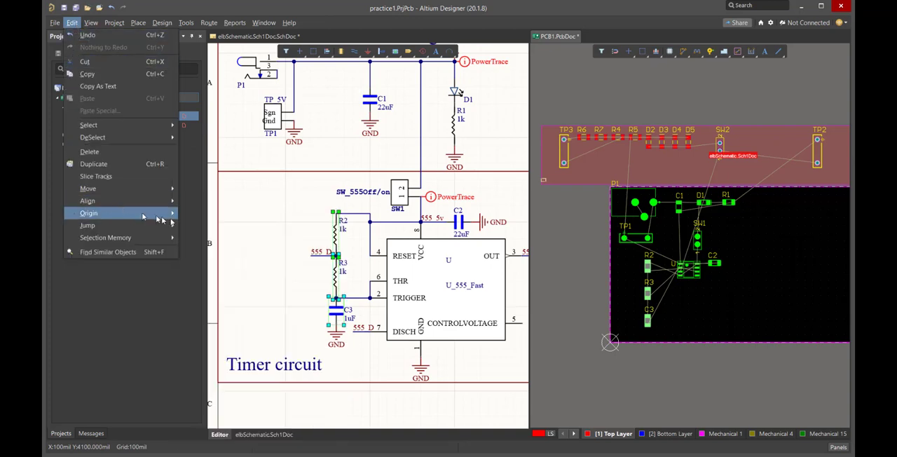
mouse_move(163, 204)
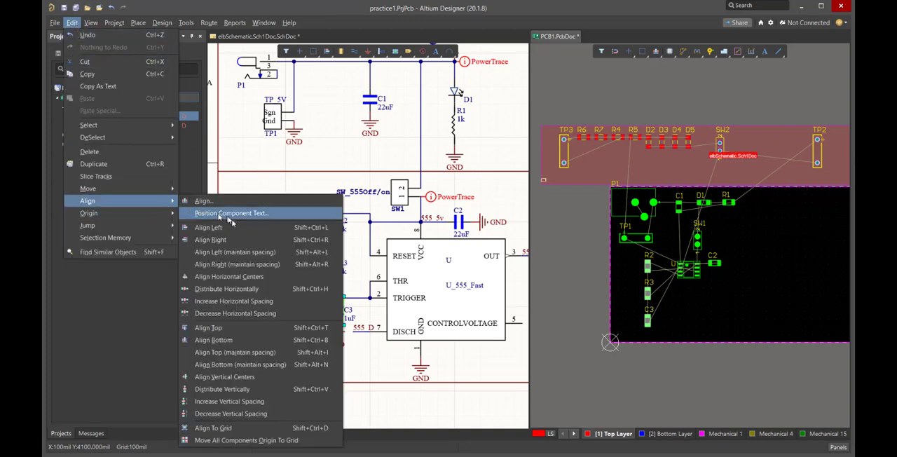
click(240, 414)
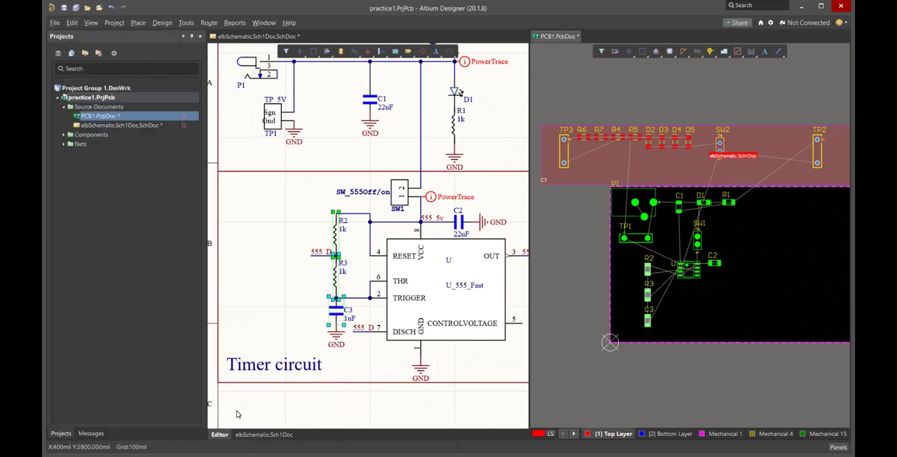
click(73, 23)
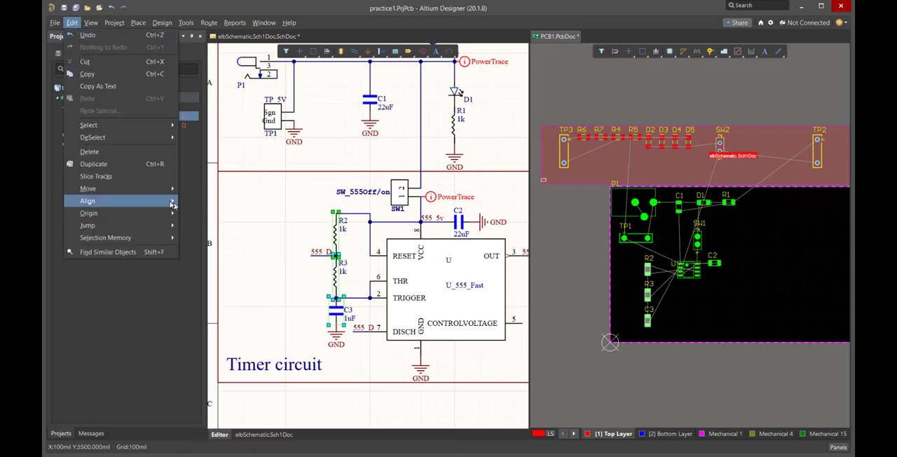
mouse_move(172, 205)
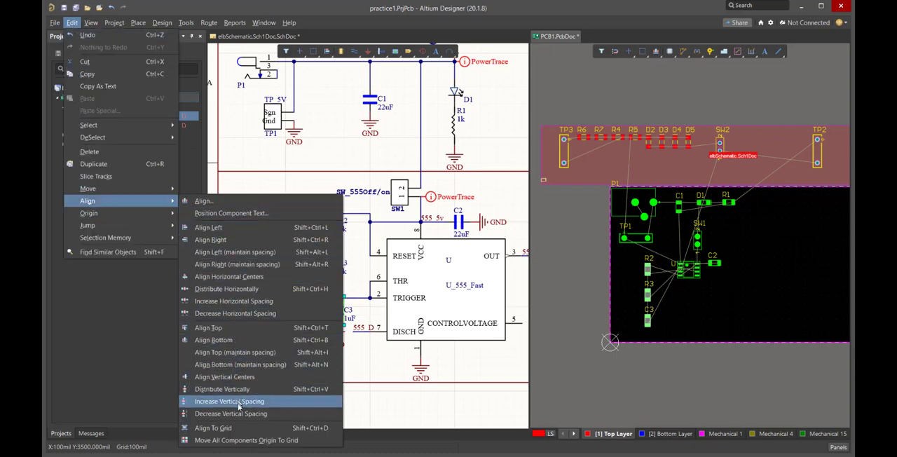
click(718, 311)
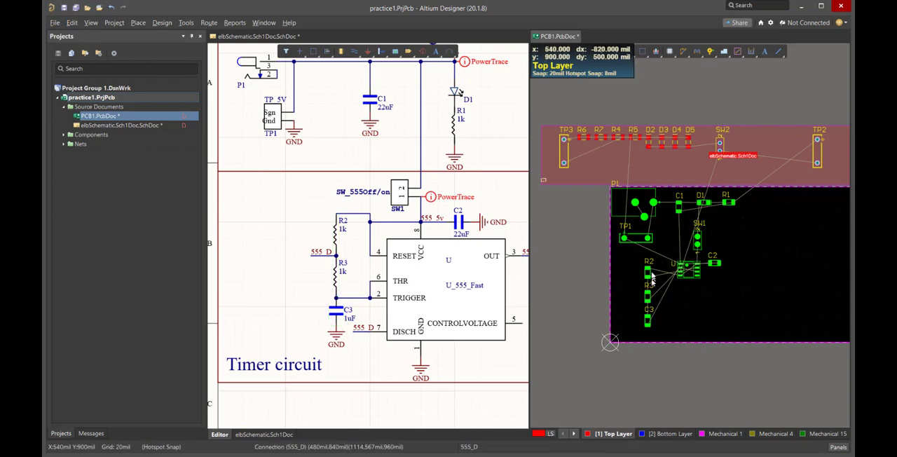
Move R2, R3 and C3 together slightly left and up on the board, and clear the selection
drag(633, 260, 659, 332)
drag(647, 272, 637, 267)
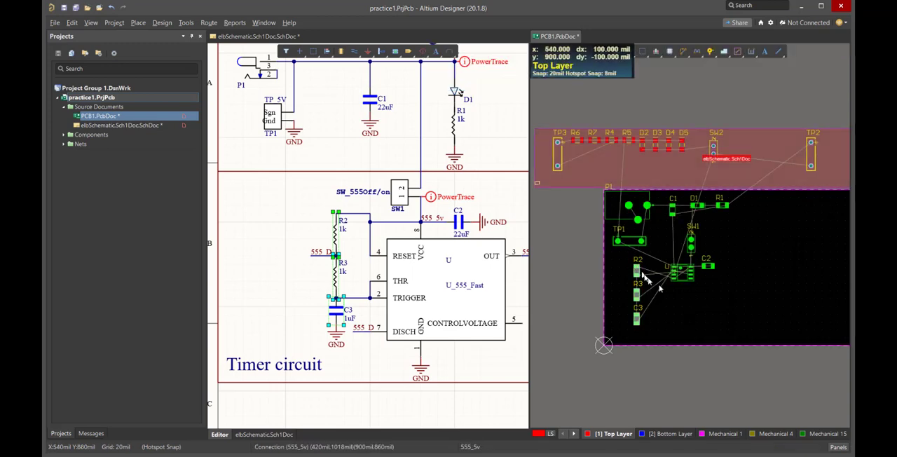
click(714, 327)
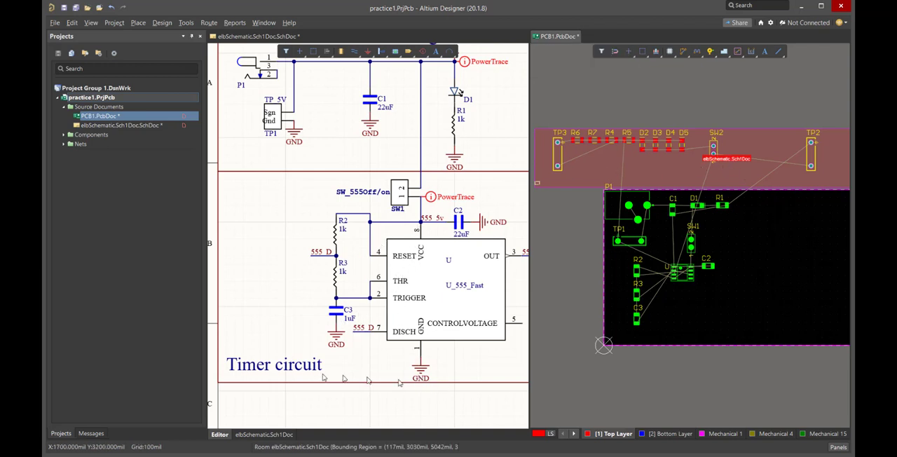
Select test point TP2 at the 555 output in the schematic and place its footprint vertically below C2
shift+scroll(474, 298, right, 5)
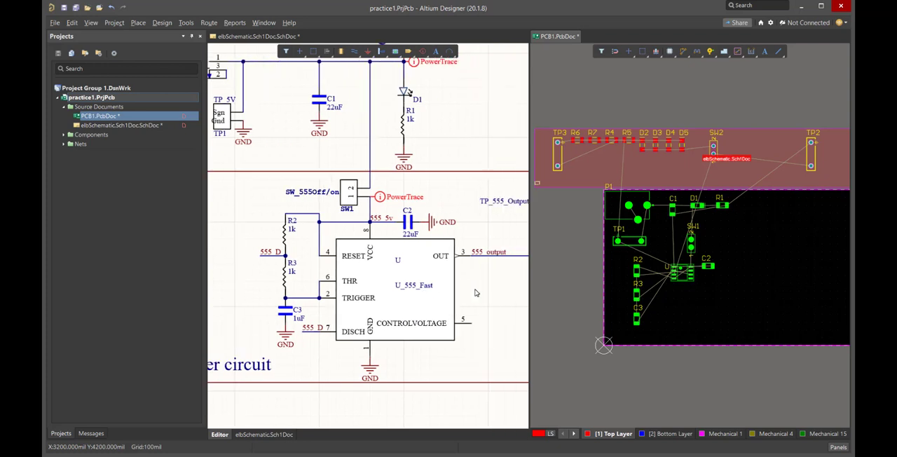
shift+scroll(474, 290, right, 1)
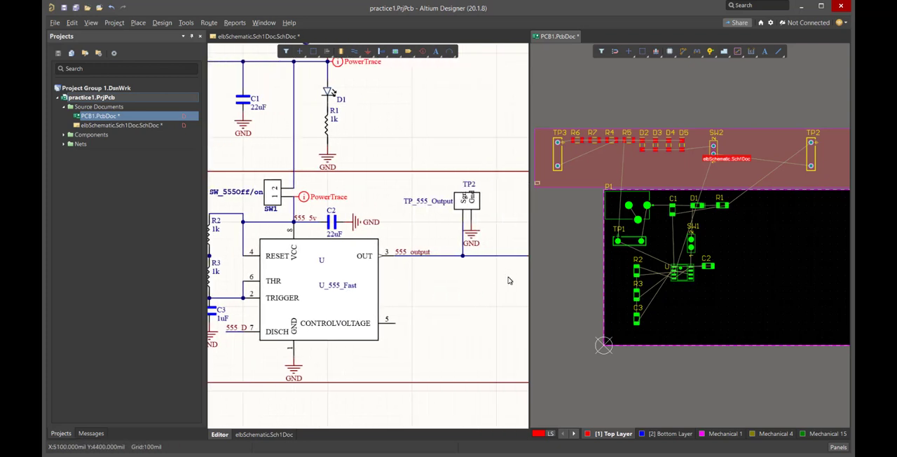
click(475, 206)
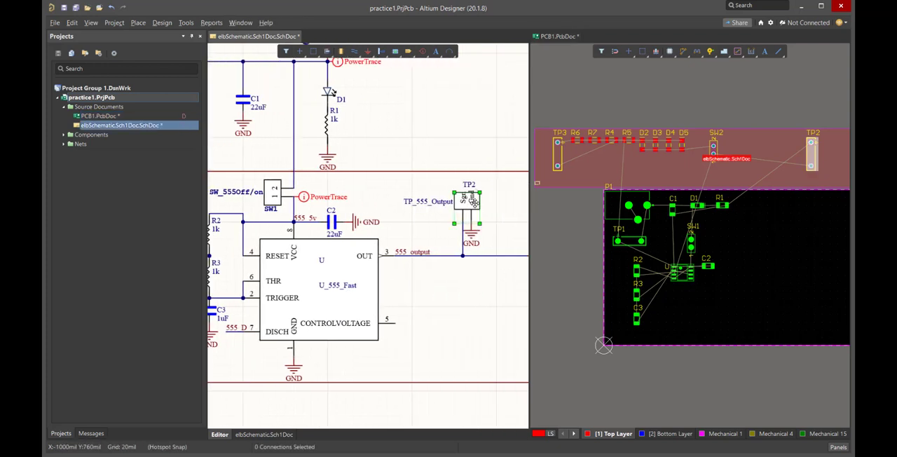
drag(811, 159, 725, 317)
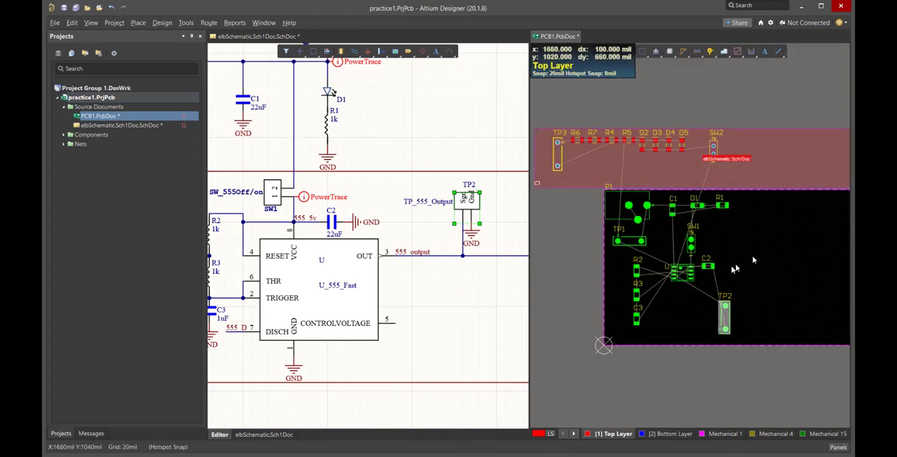
Select switch SW2 in the schematic's LEDs section and place its footprint horizontally between C2 and TP2 on the board
ctrl+scroll(356, 246, down, 3)
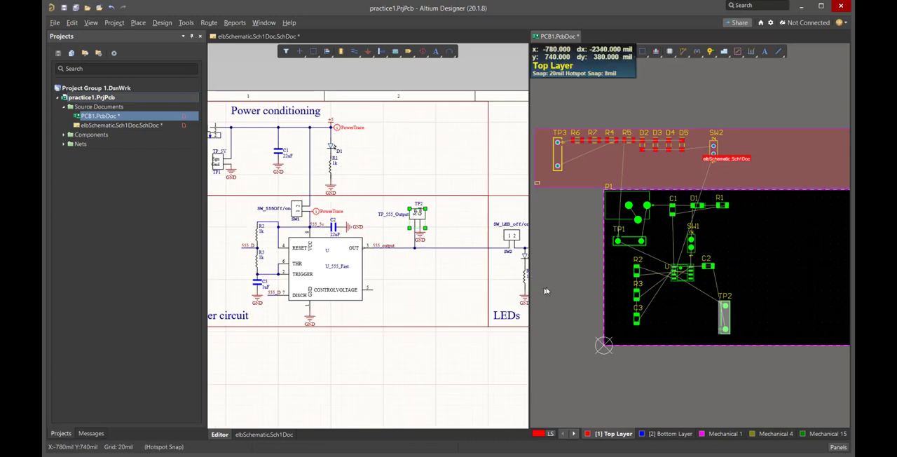
shift+scroll(496, 297, right, 5)
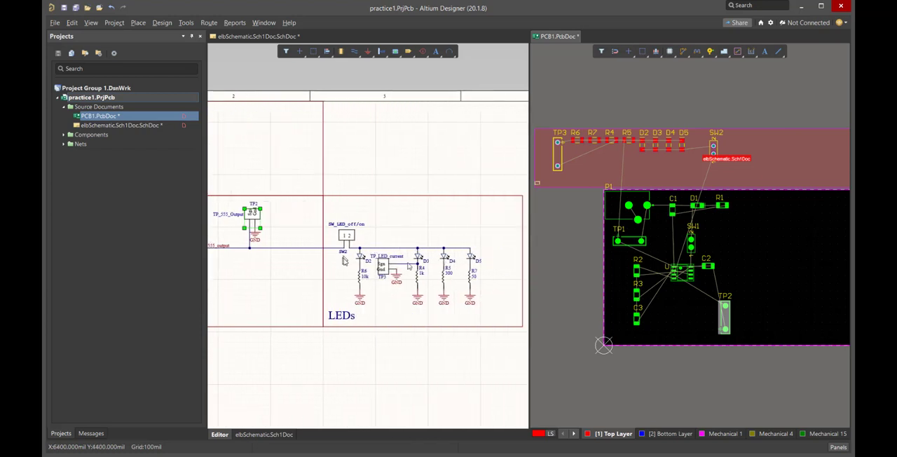
click(806, 257)
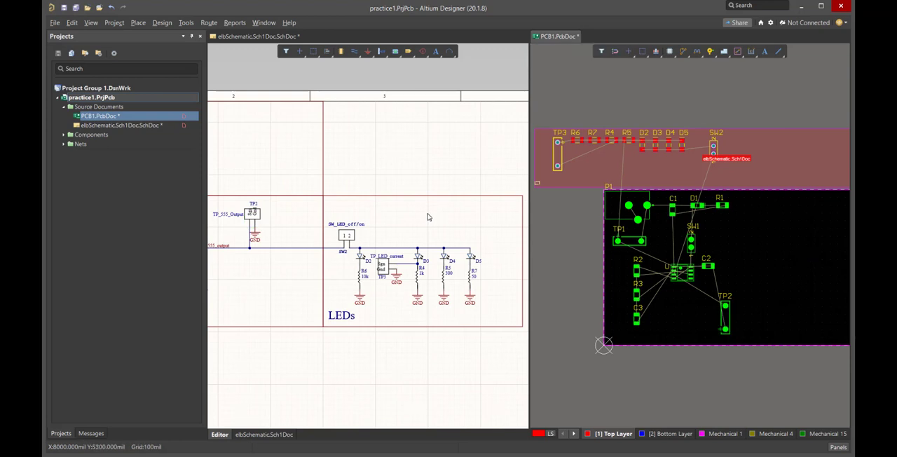
click(343, 240)
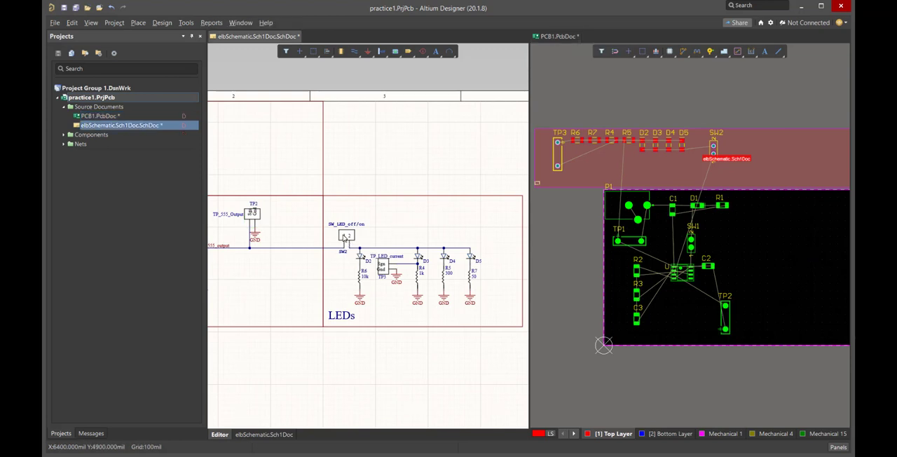
drag(714, 149, 749, 257)
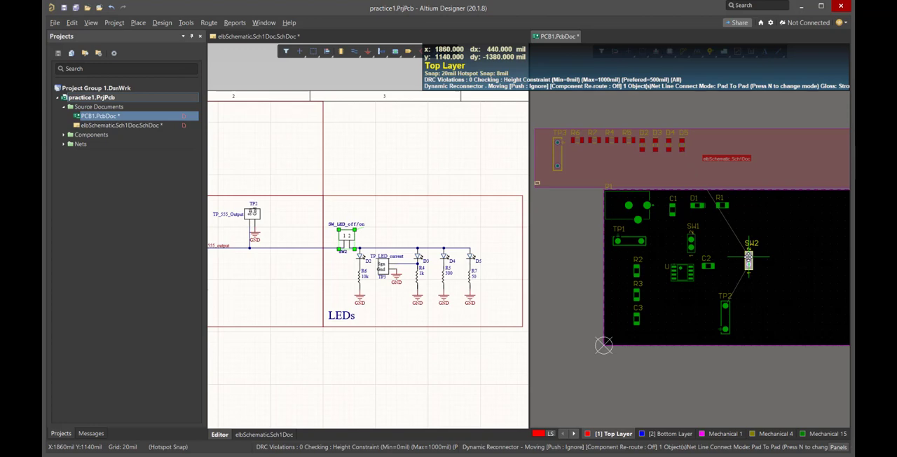
drag(748, 259, 742, 267)
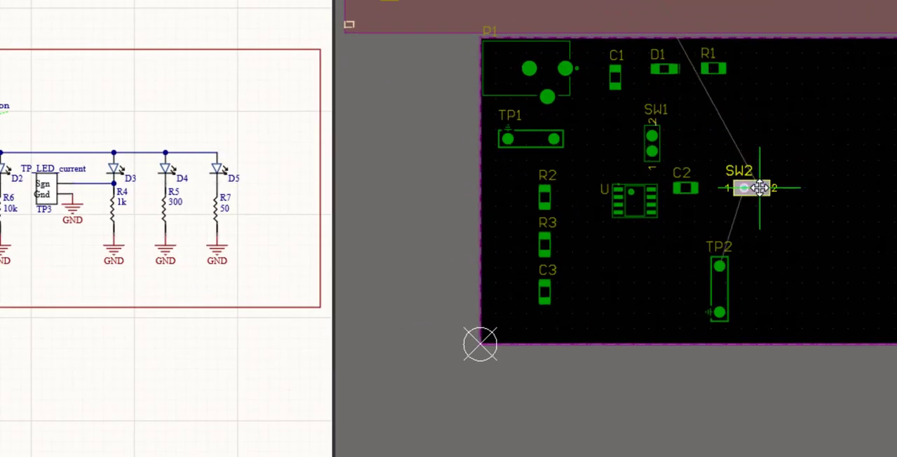
drag(760, 188, 759, 185)
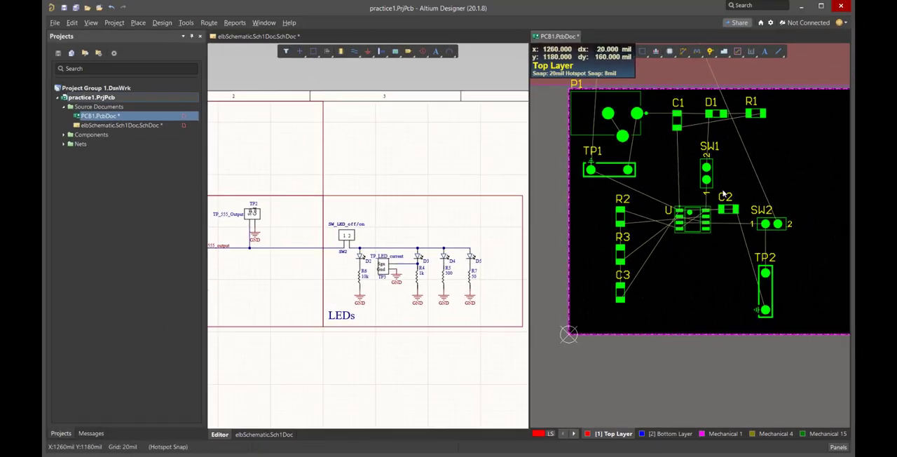
Set the PCB snap grid to 5 mil for fine positioning around timer U
ctrl+scroll(715, 223, up, 2)
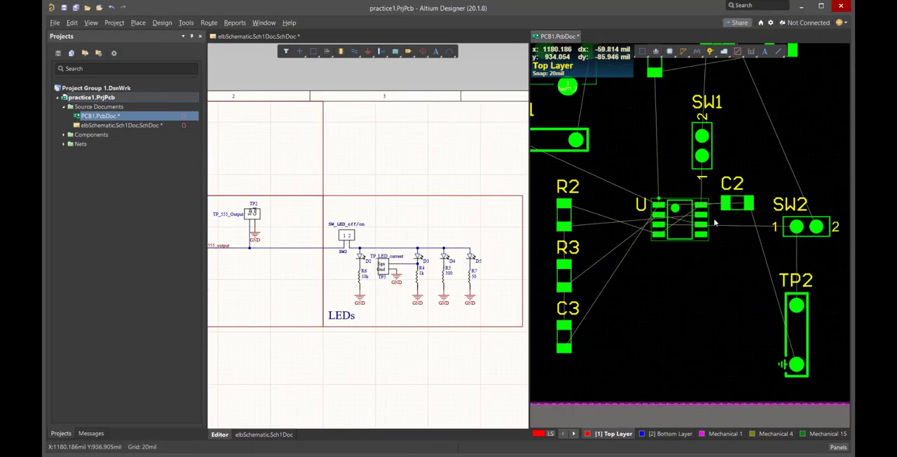
ctrl+scroll(714, 223, up, 2)
ctrl+scroll(723, 217, up, 1)
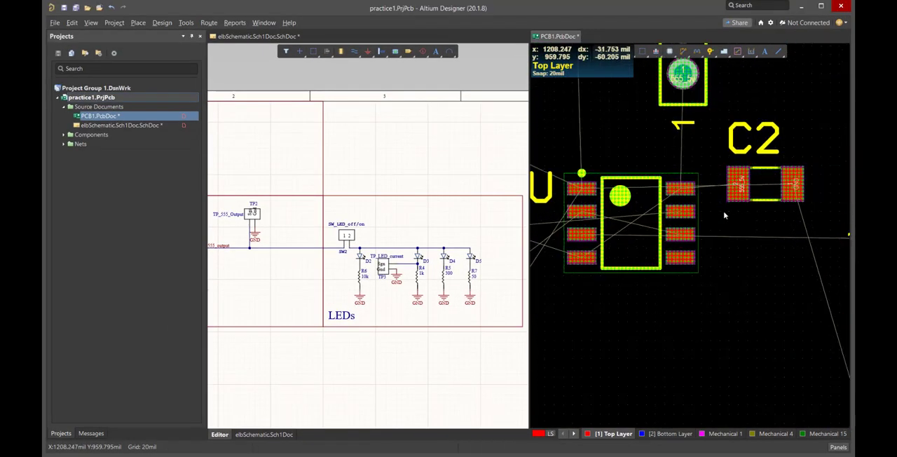
ctrl+scroll(725, 216, up, 1)
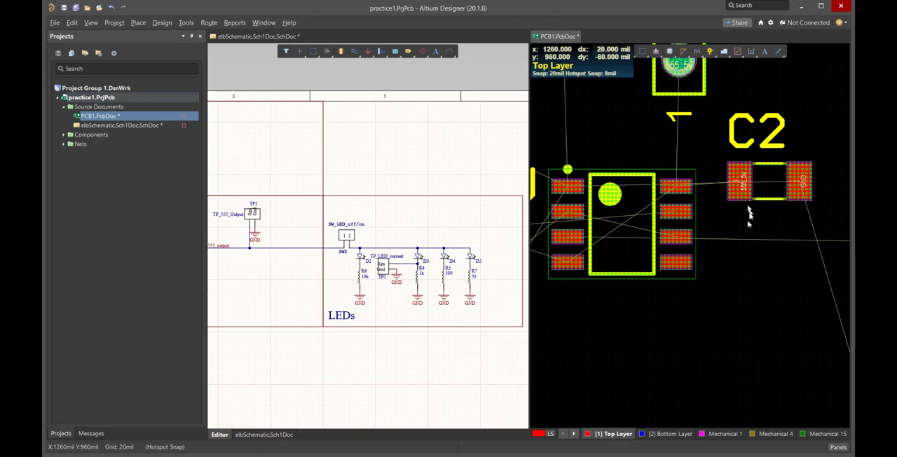
key(g)
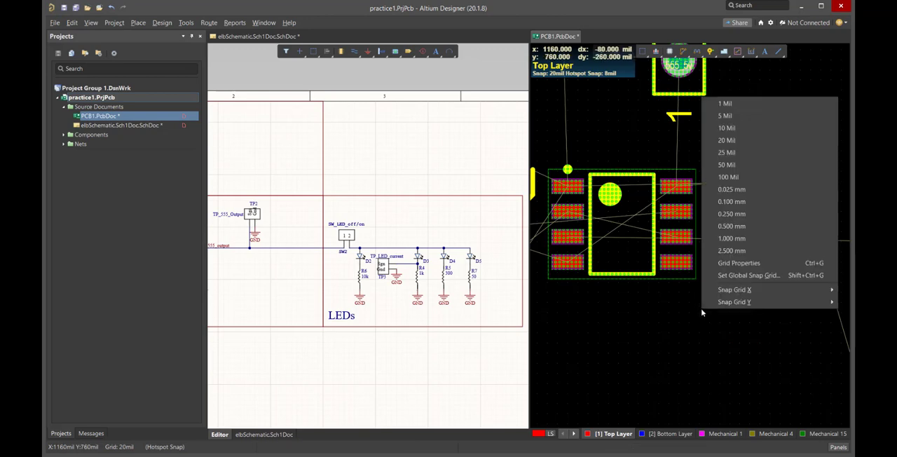
click(736, 118)
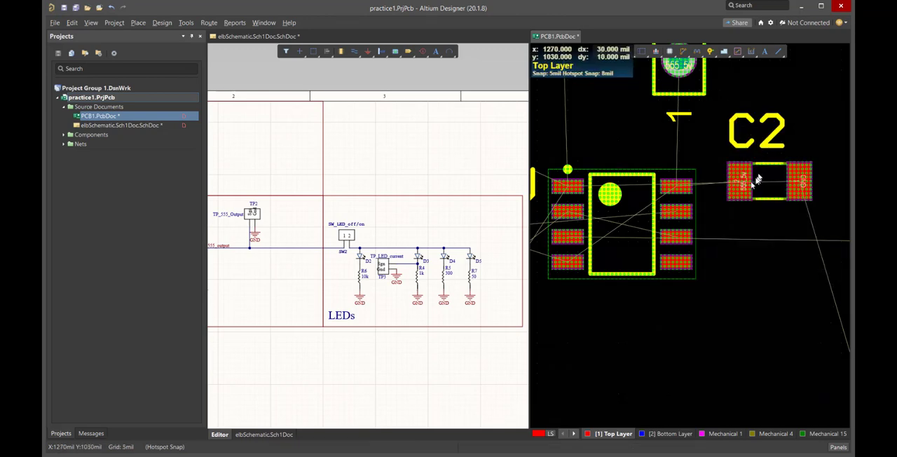
Nudge C2 and SW2 into line with their connecting pins on timer U, and clear the selection
click(741, 190)
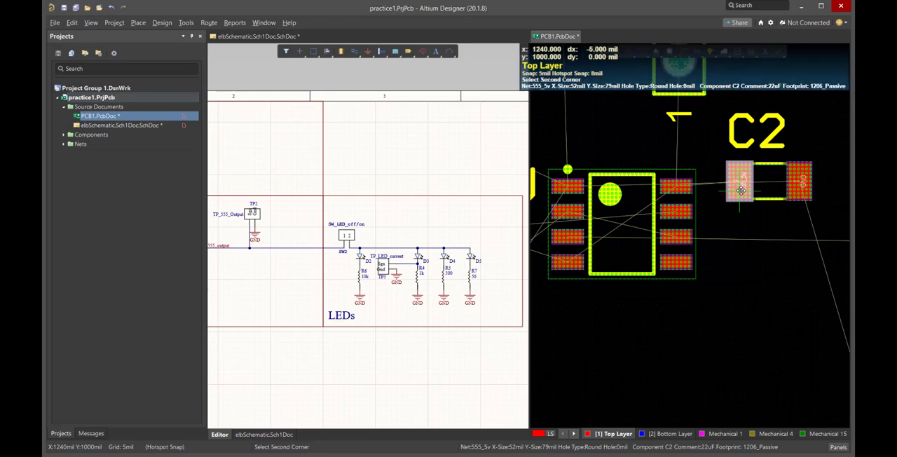
click(778, 179)
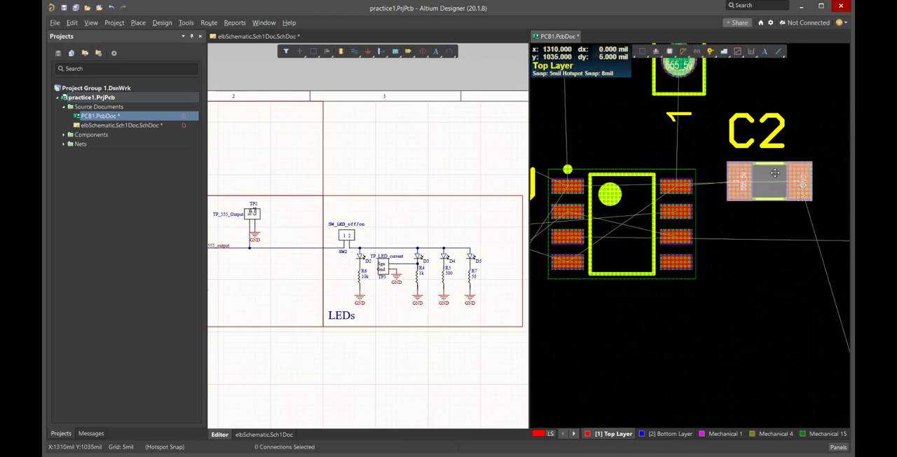
drag(774, 173, 802, 187)
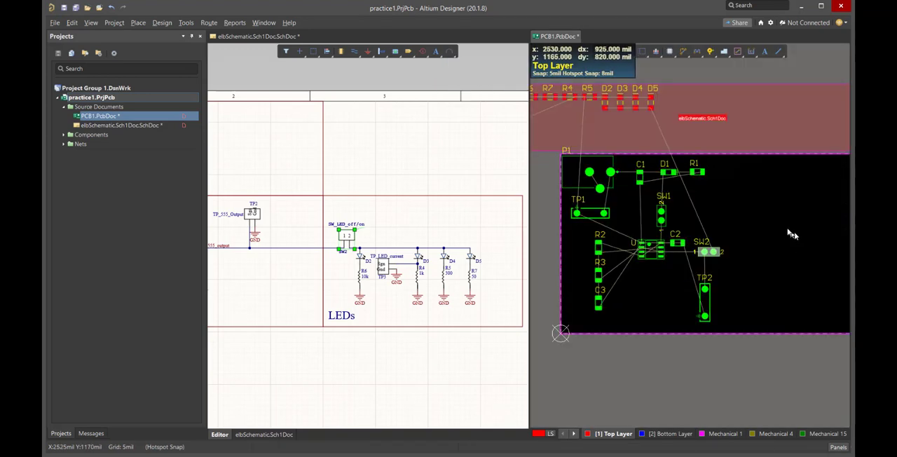
click(787, 231)
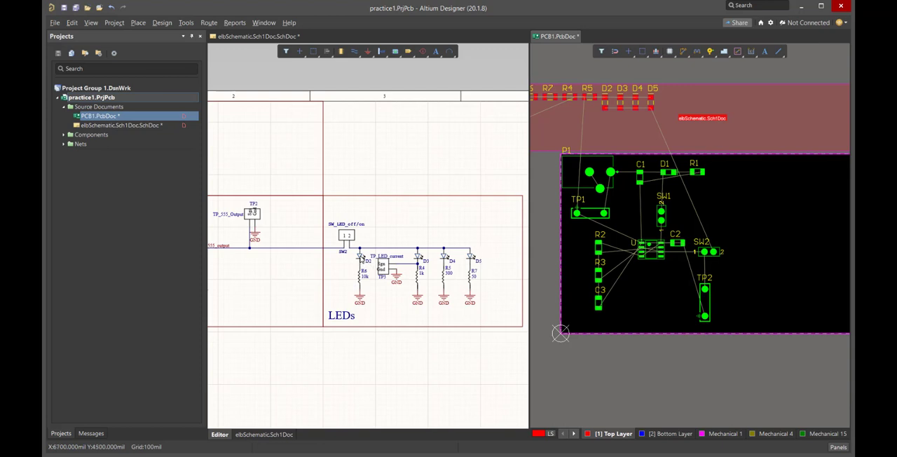
Select LEDs D2, D3, D4 and D5 together in the schematic to cross-select their footprints
click(362, 260)
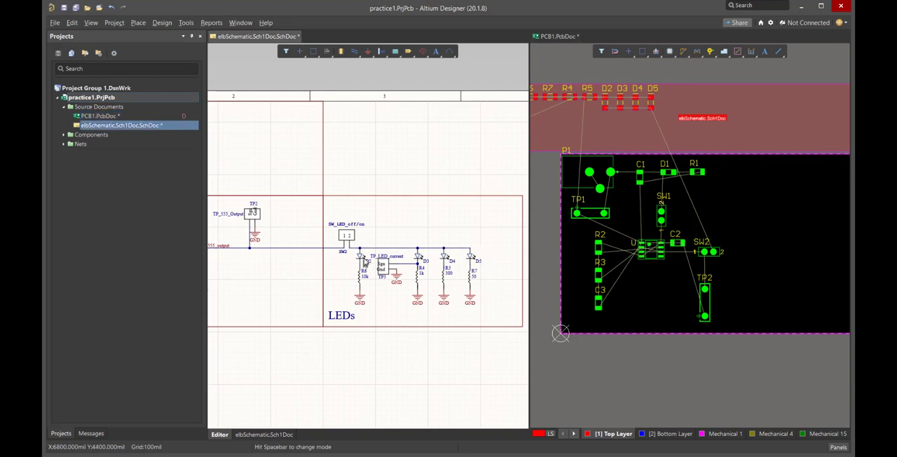
click(361, 256)
click(418, 258)
click(445, 259)
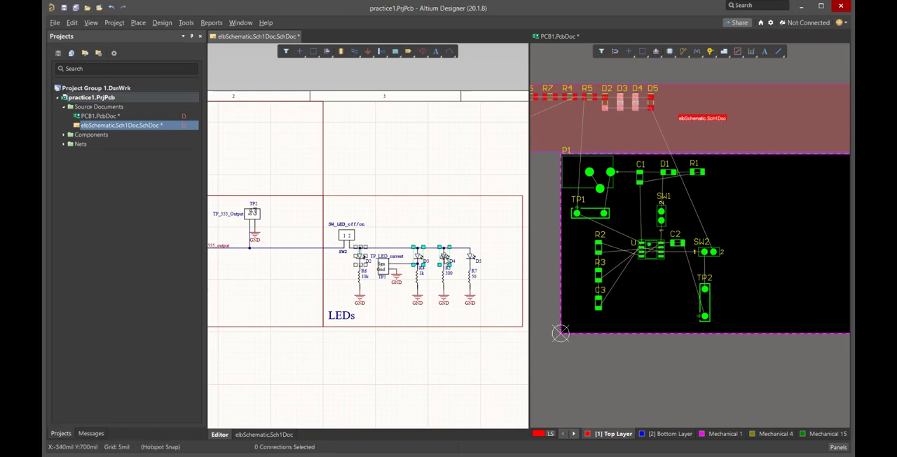
click(472, 258)
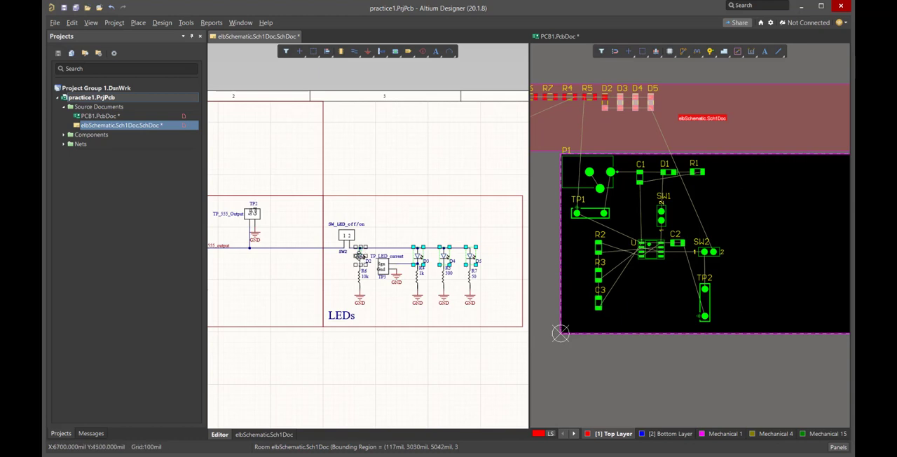
click(358, 256)
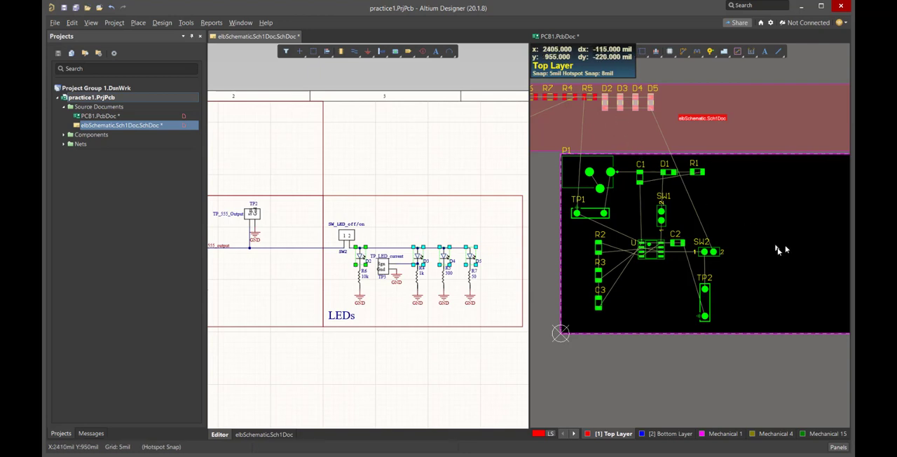
Move the D2 to D5 footprints onto the board's right side, increase their horizontal spacing once, and clear the selection
shift+scroll(809, 234, down, 1)
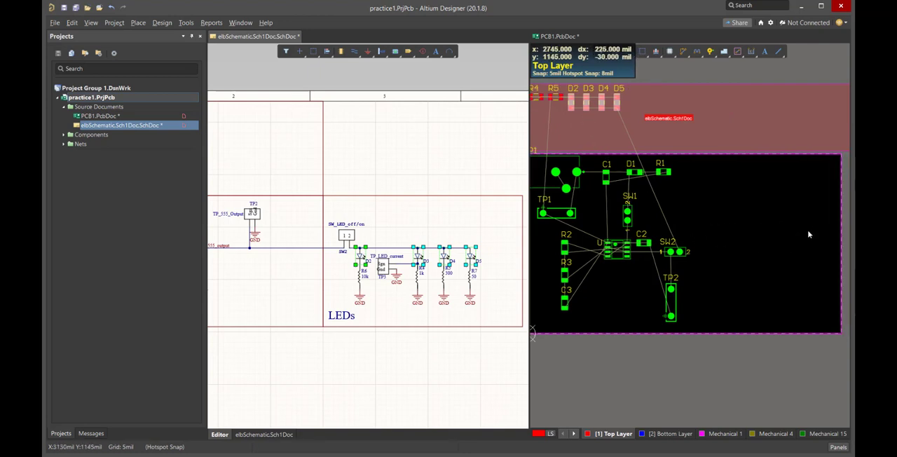
drag(618, 102, 799, 225)
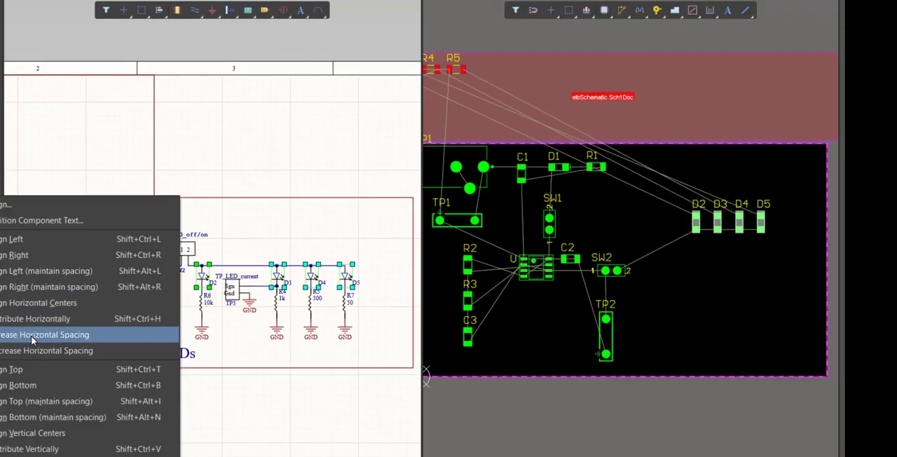
click(31, 335)
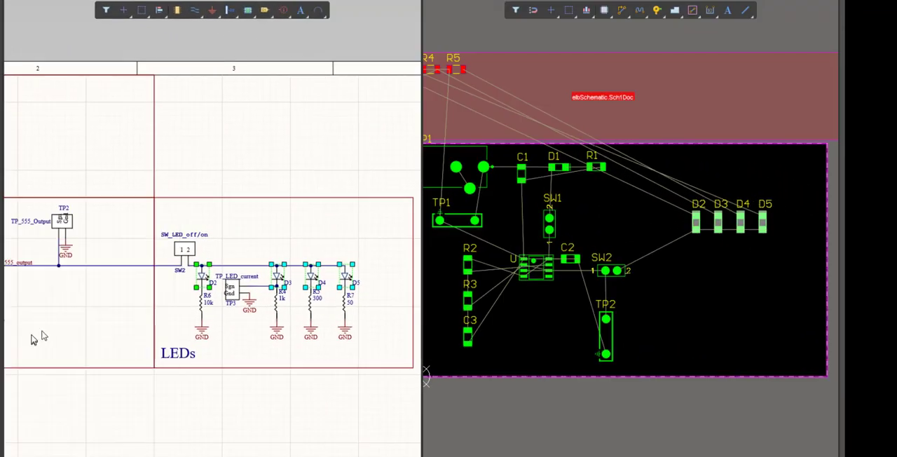
click(729, 296)
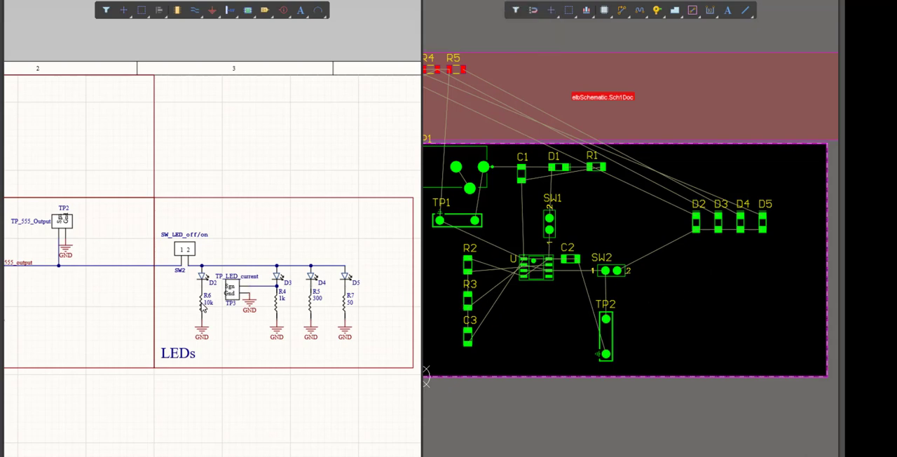
Select resistors R6, R4, R5 and R7 in the schematic and move their footprints in a row below the LEDs on the board
click(201, 301)
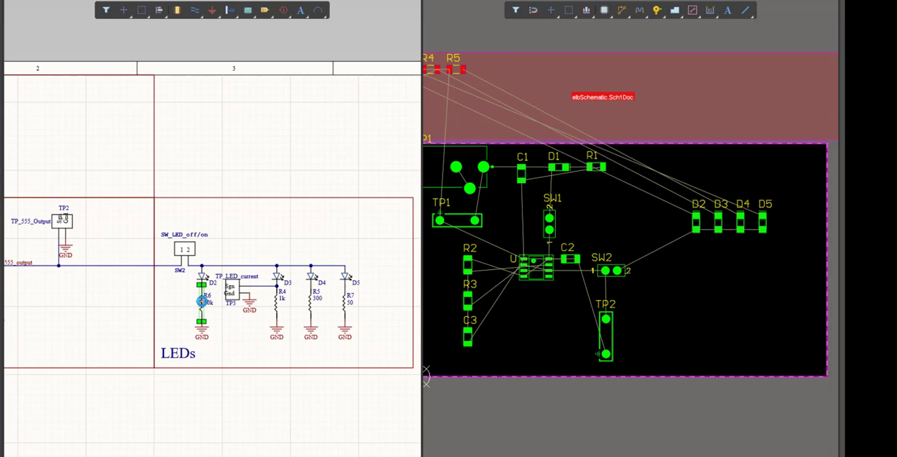
shift+click(277, 301)
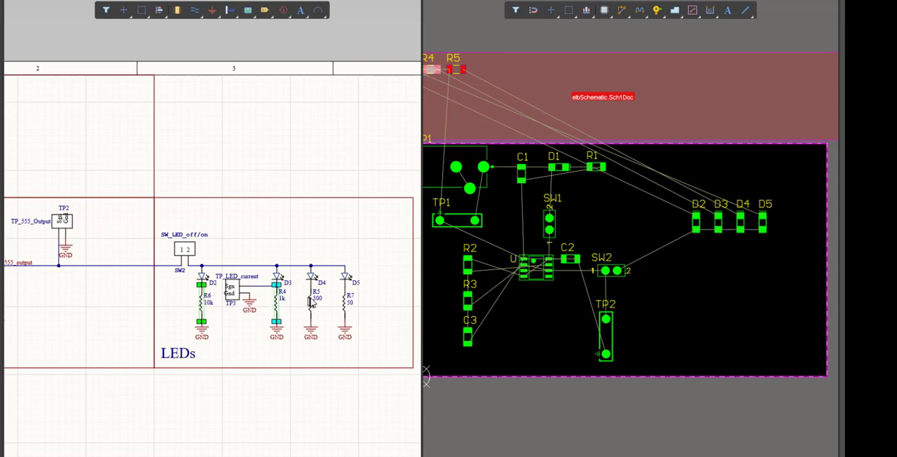
shift+click(311, 301)
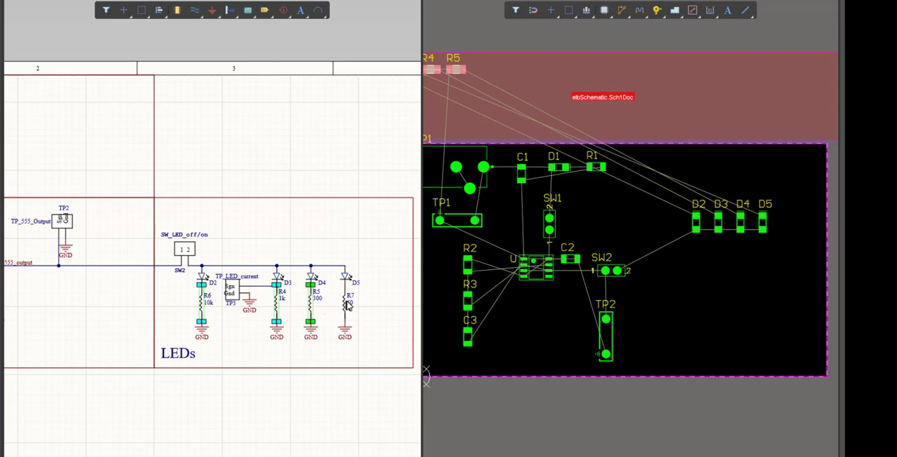
shift+click(344, 303)
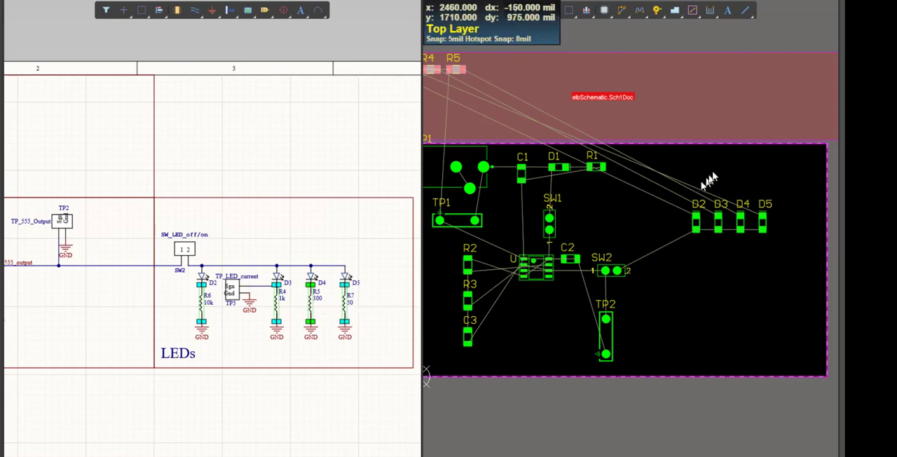
shift+scroll(713, 175, down, 1)
shift+scroll(714, 175, up, 2)
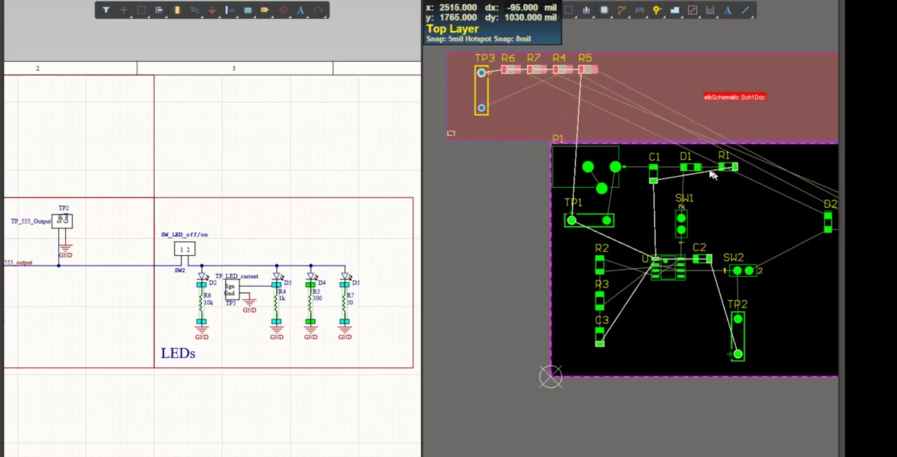
shift+scroll(672, 120, down, 1)
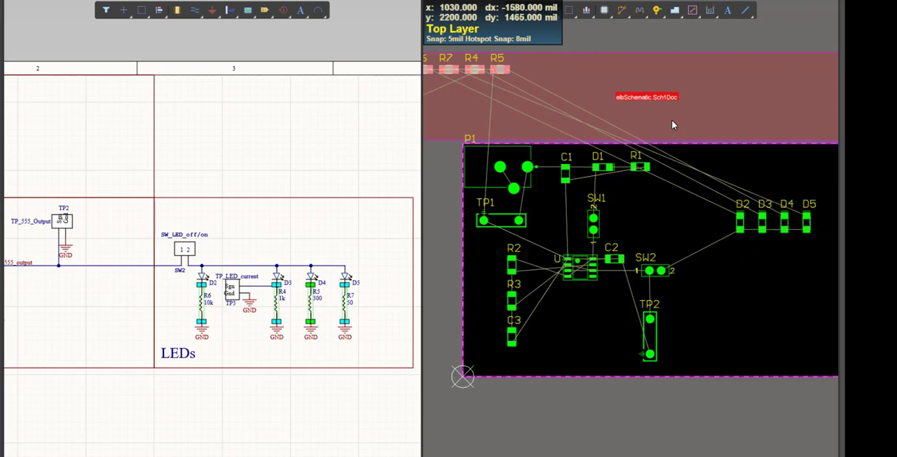
drag(502, 69, 816, 284)
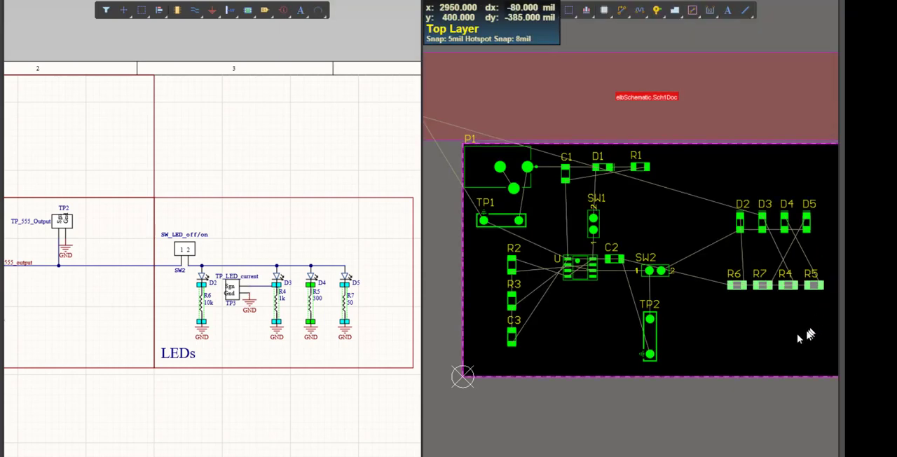
click(770, 338)
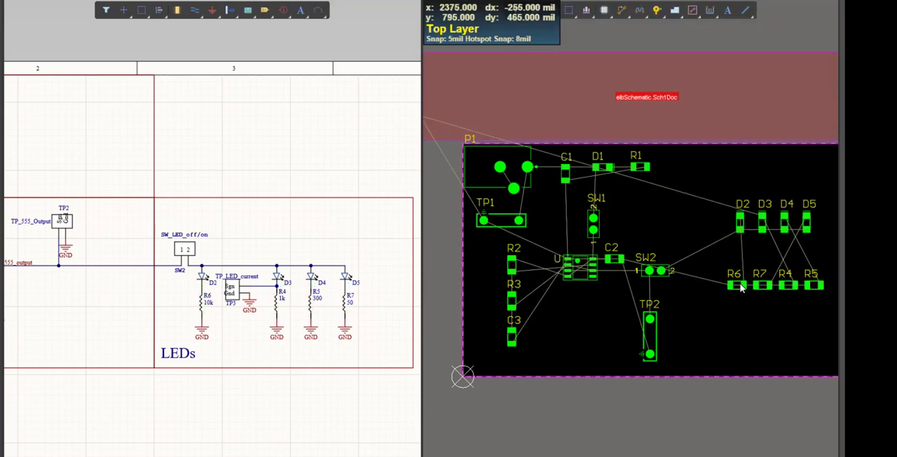
Place R6 vertically directly beneath D2, and move R7 down out of the resistor row
drag(738, 283, 741, 258)
key(space)
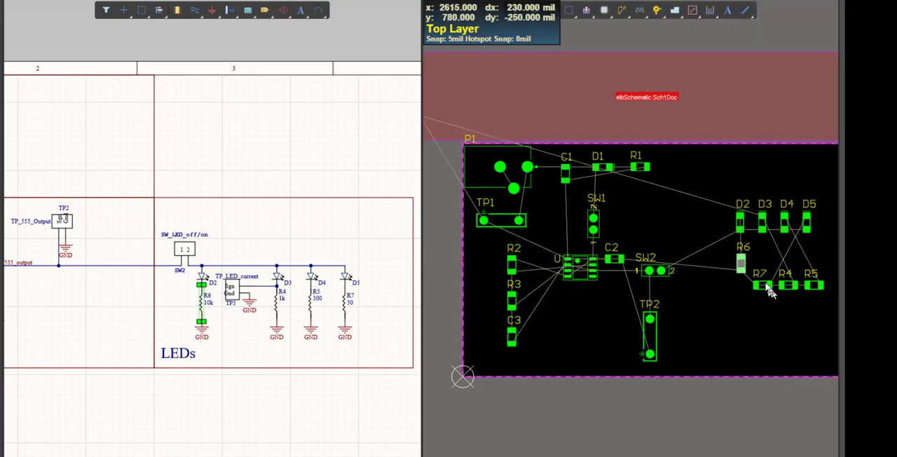
click(764, 285)
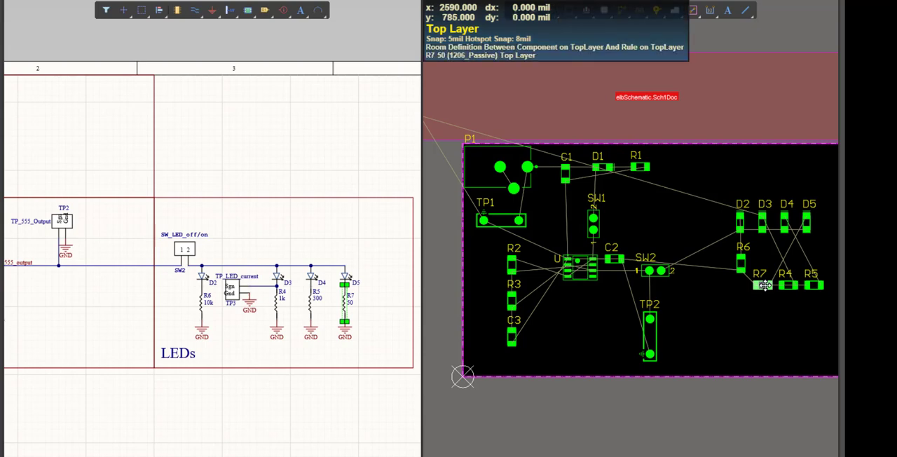
drag(764, 284, 750, 320)
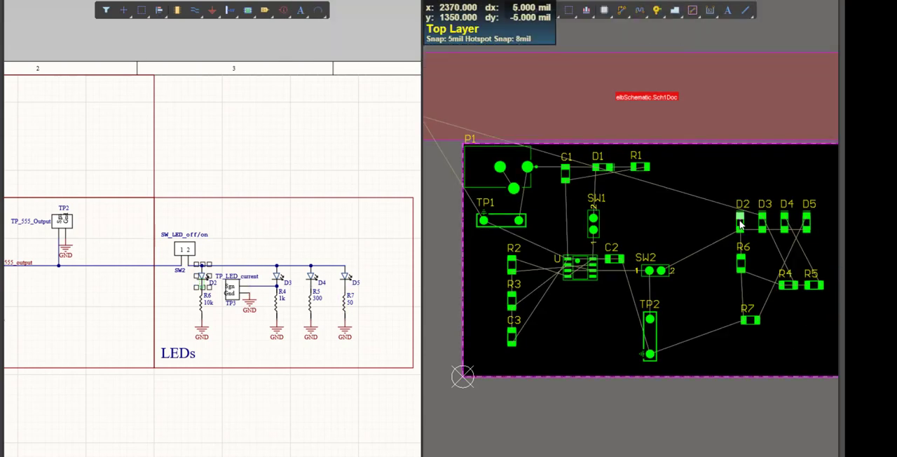
Spread the LED row by moving D2 slightly left and D5 to the right
click(741, 223)
drag(740, 223, 814, 226)
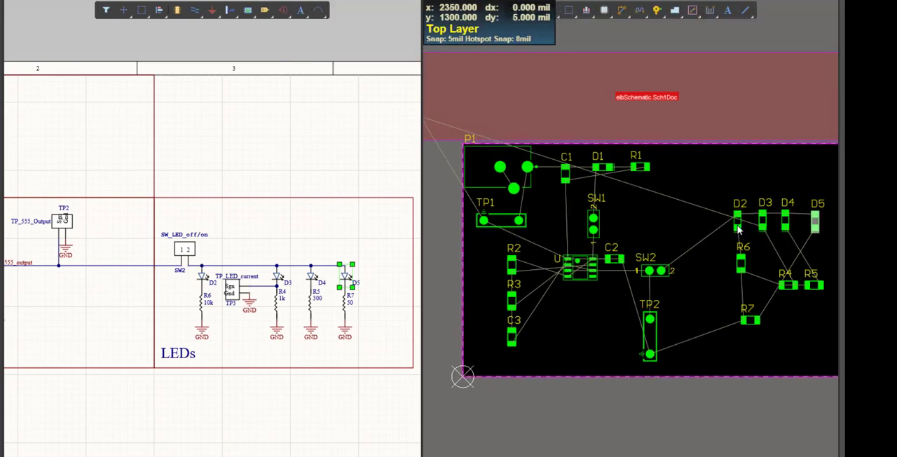
Reposition D3 and D4 in the LED row, and place R6, R4, R5 and R7 vertically beneath D2, D3, D4 and D5
drag(737, 227, 758, 235)
click(785, 226)
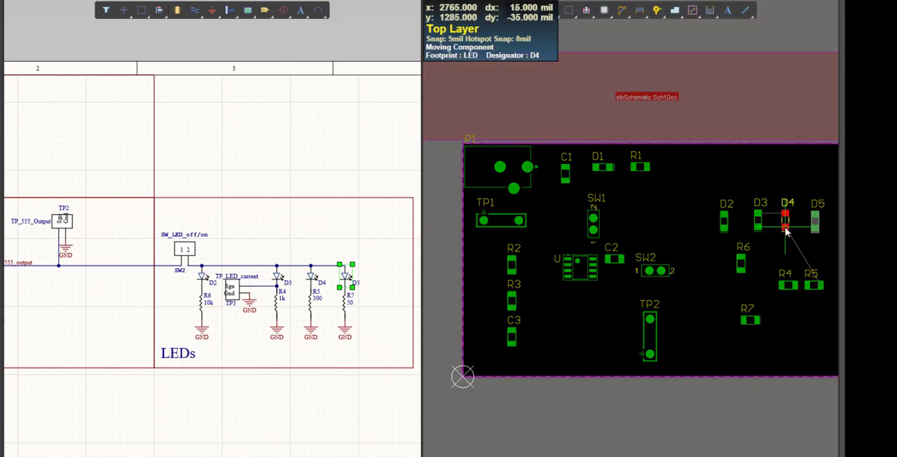
drag(739, 273, 725, 273)
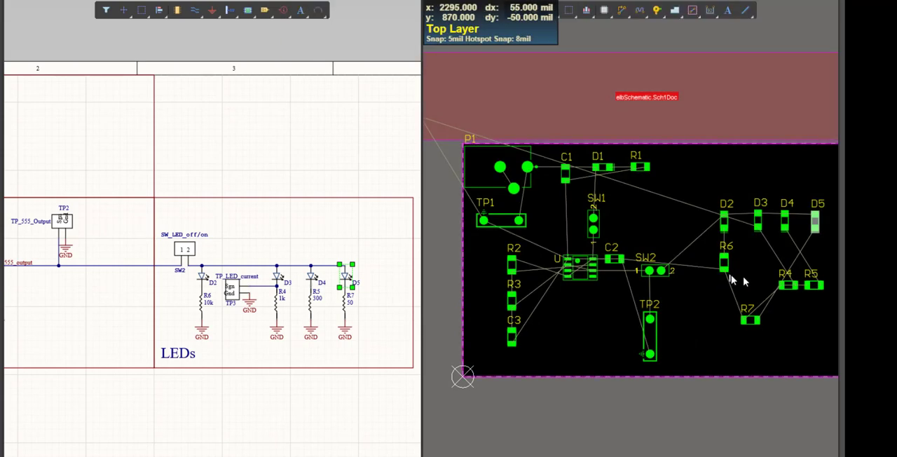
drag(786, 293, 786, 263)
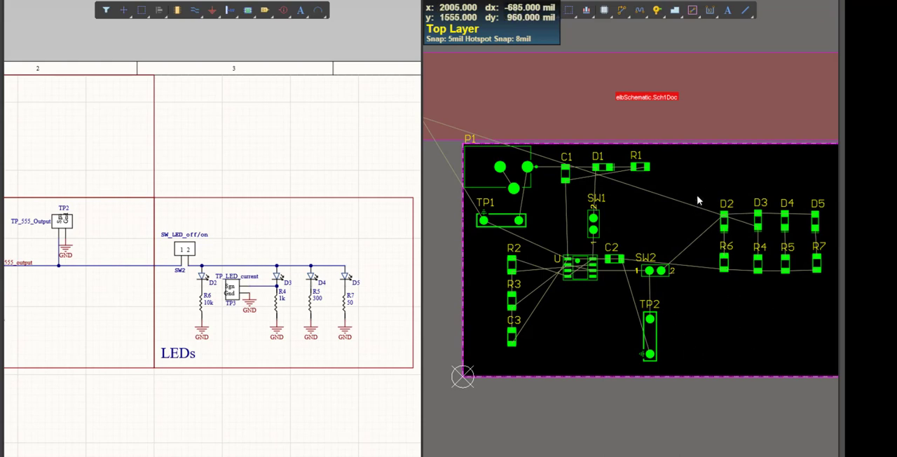
Select the D2 to D5 footprints, align them along their bottom edges and distribute them horizontally
drag(697, 197, 827, 242)
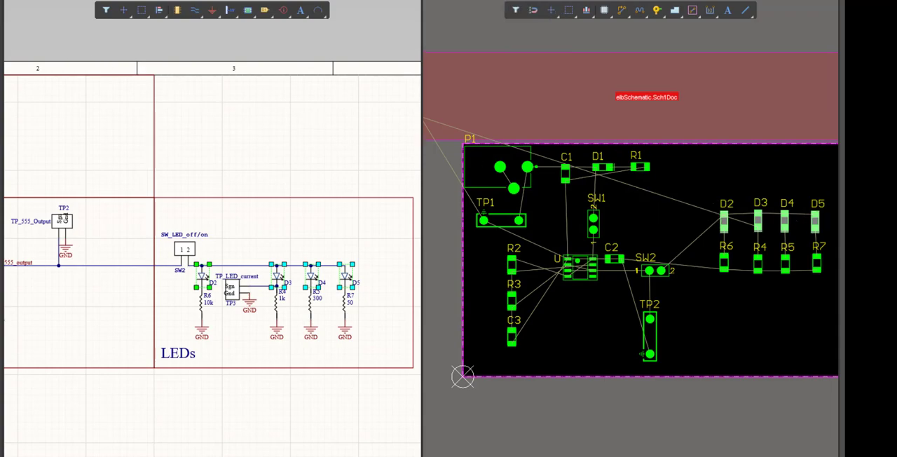
mouse_move(73, 201)
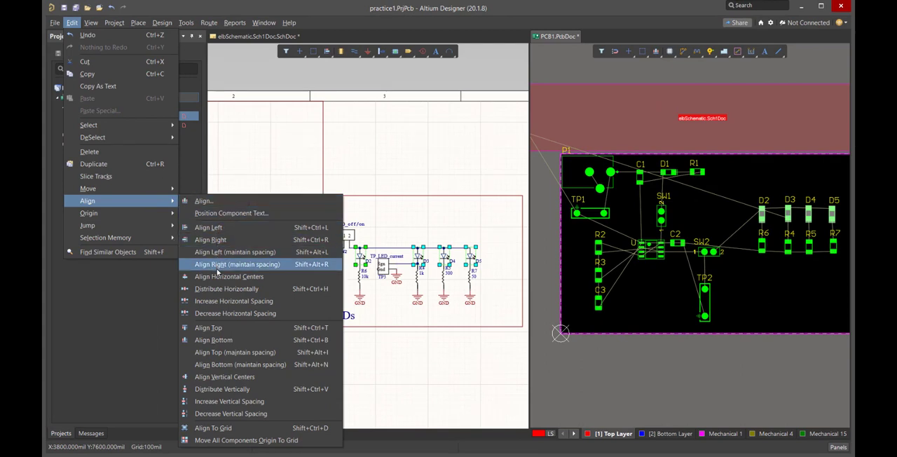
click(199, 341)
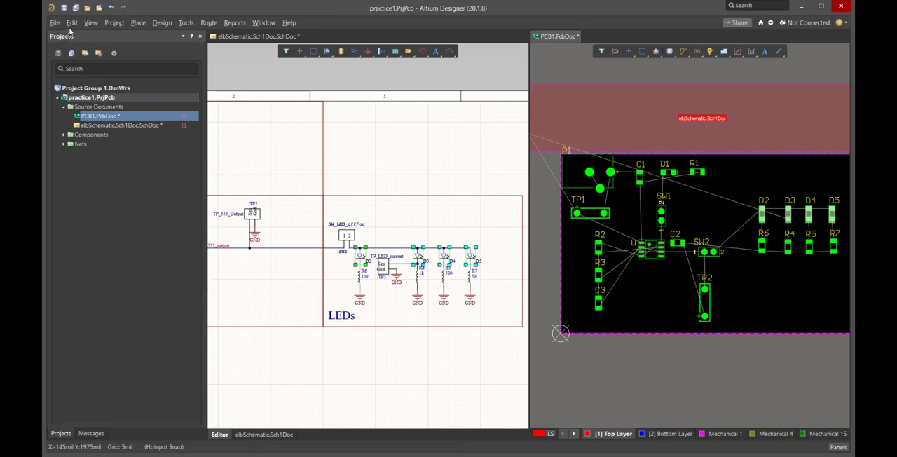
click(71, 23)
mouse_move(162, 202)
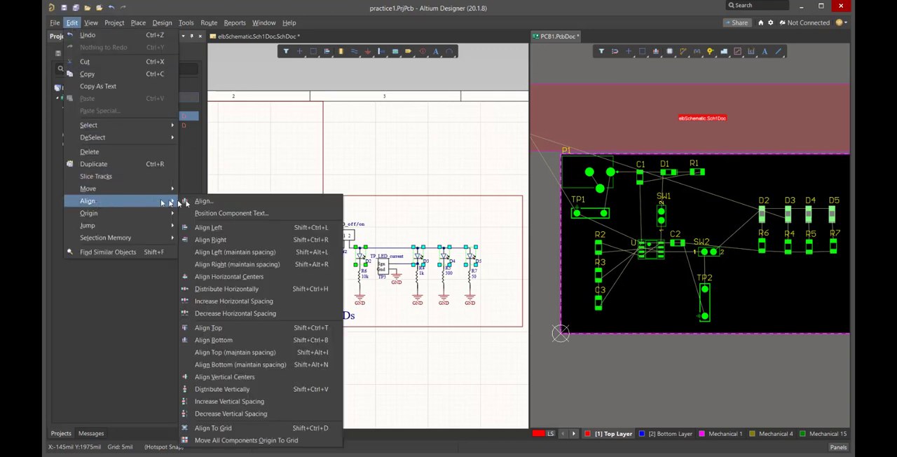
click(223, 294)
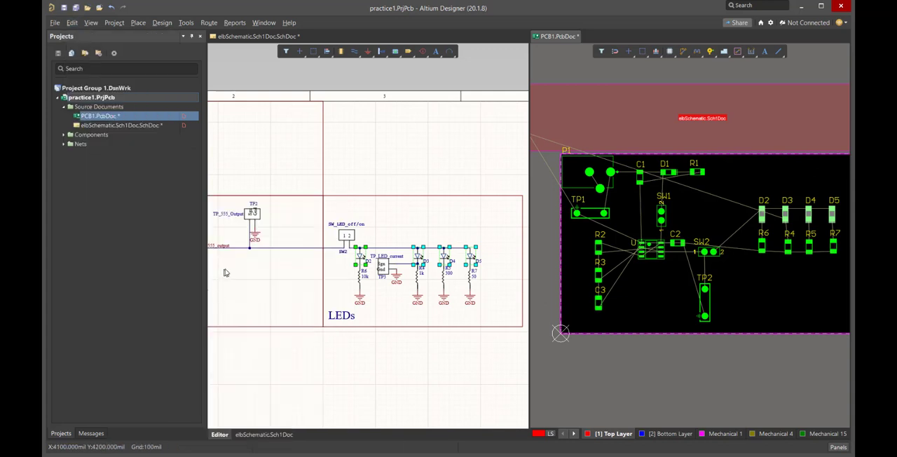
Space R6, R4, R5 and R7 evenly beneath the LEDs, and move the whole LED and resistor block down on the board
click(749, 262)
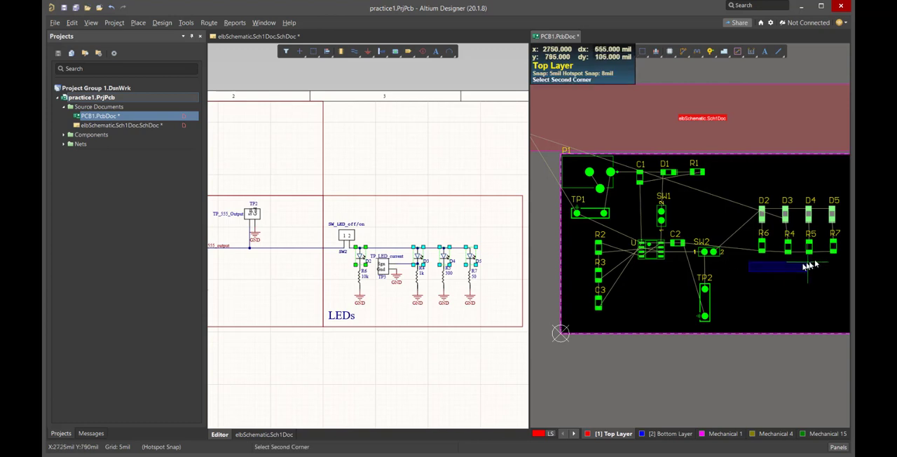
click(806, 265)
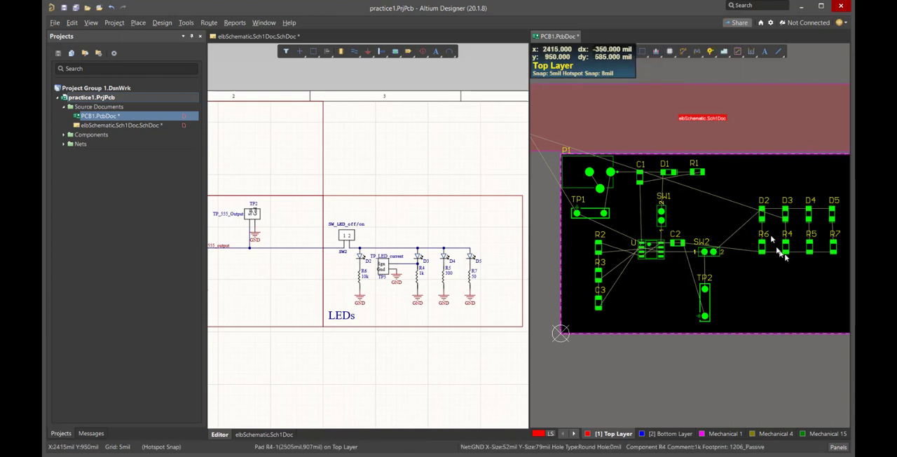
drag(741, 189, 844, 269)
drag(762, 246, 760, 288)
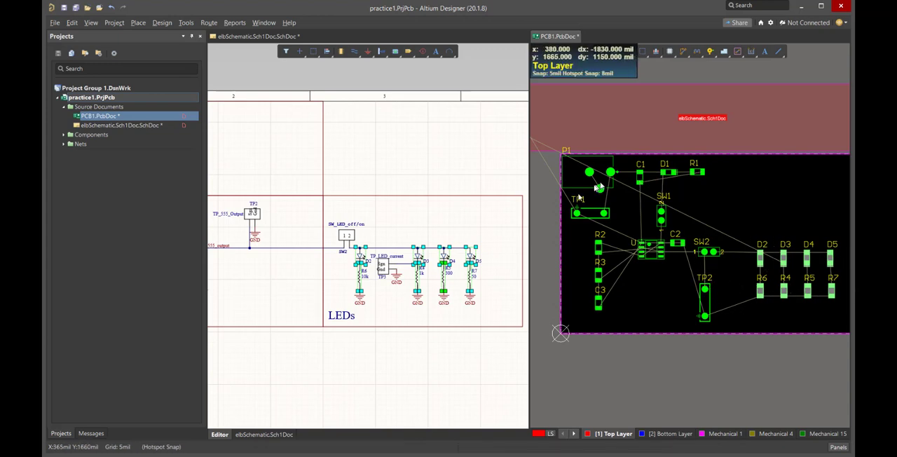
Select TP3 in the schematic and place its footprint vertically near the board's lower-right corner, just right of R7
click(384, 268)
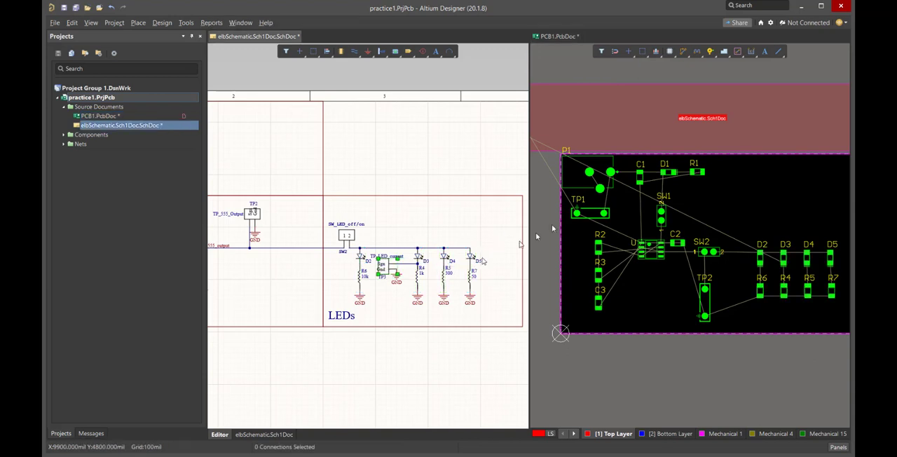
scroll(758, 78, right, 1)
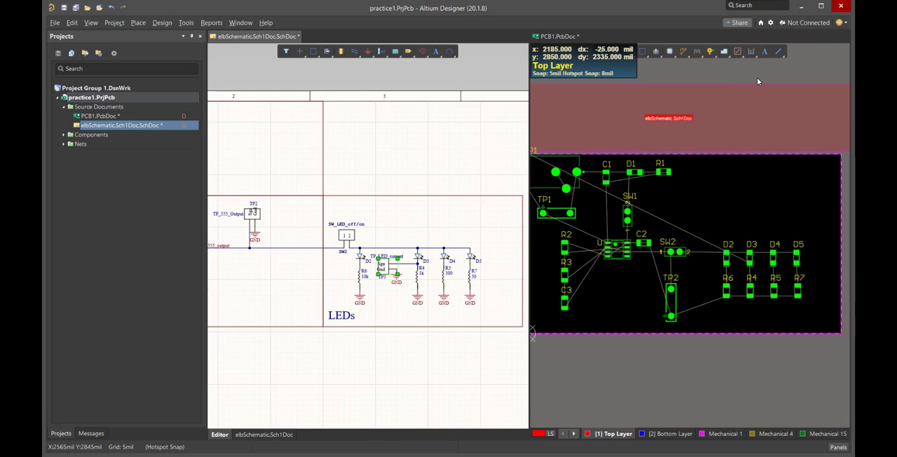
scroll(757, 78, left, 3)
drag(569, 107, 805, 303)
key(space)
key(space)
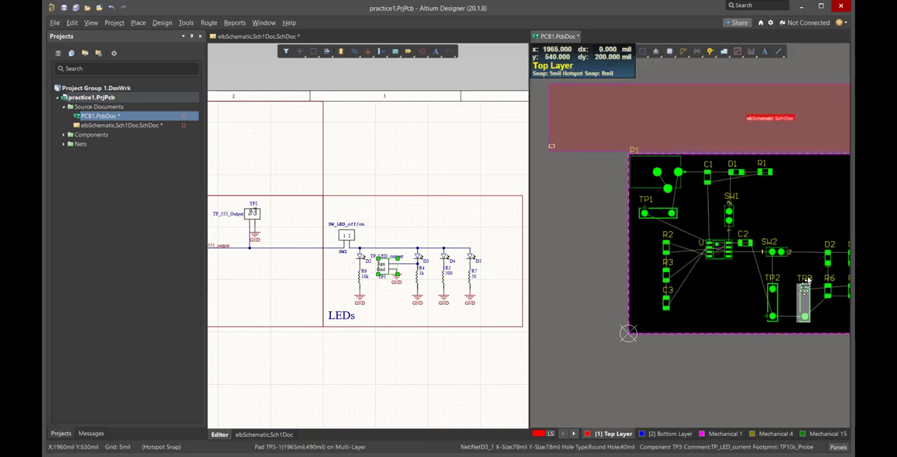
shift+scroll(812, 265, right, 5)
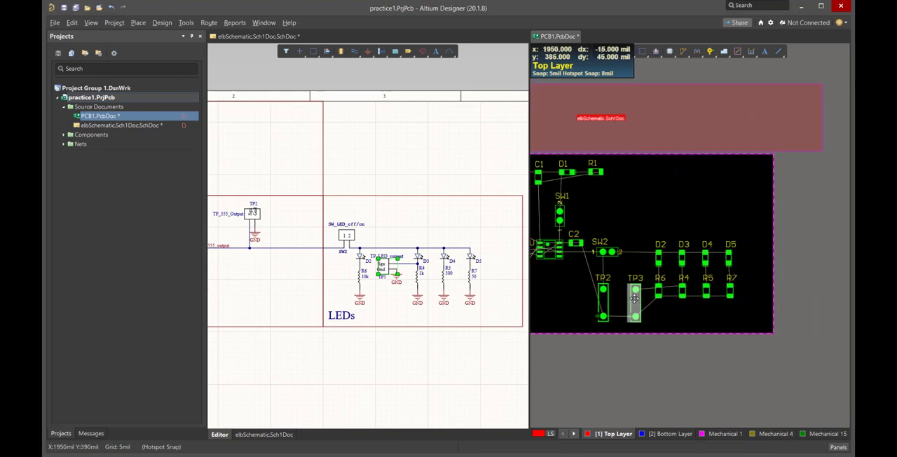
drag(635, 301, 758, 307)
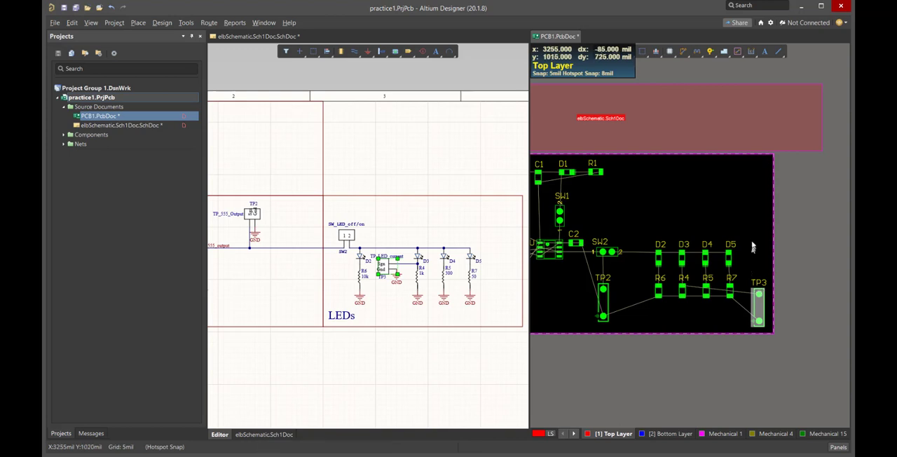
Delete the red elbSchematic.Sch1Doc room above the board
shift+scroll(595, 224, left, 4)
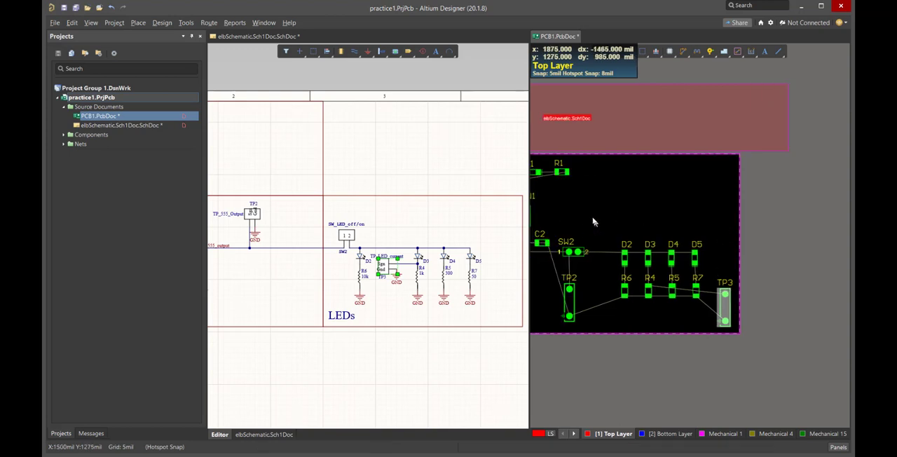
click(569, 113)
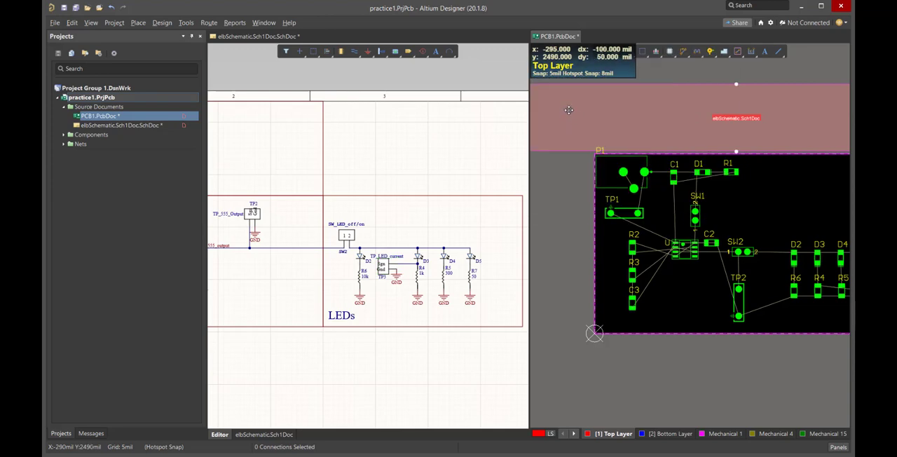
right_click(569, 112)
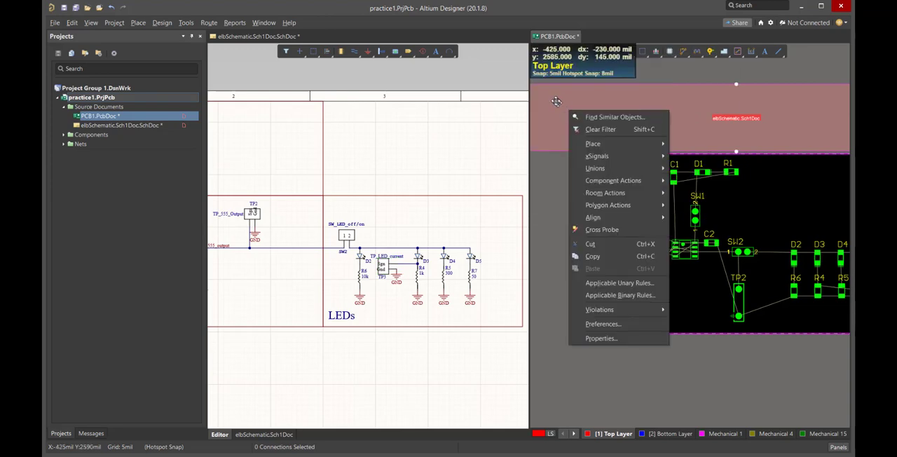
click(557, 103)
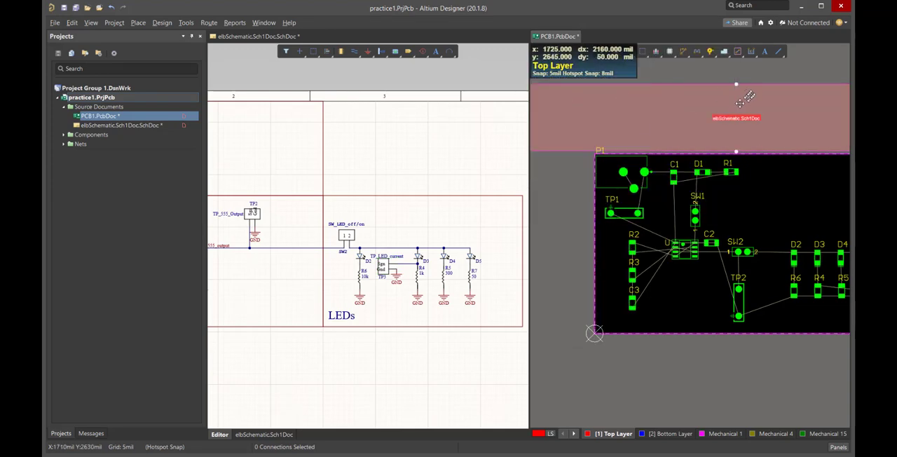
key(Delete)
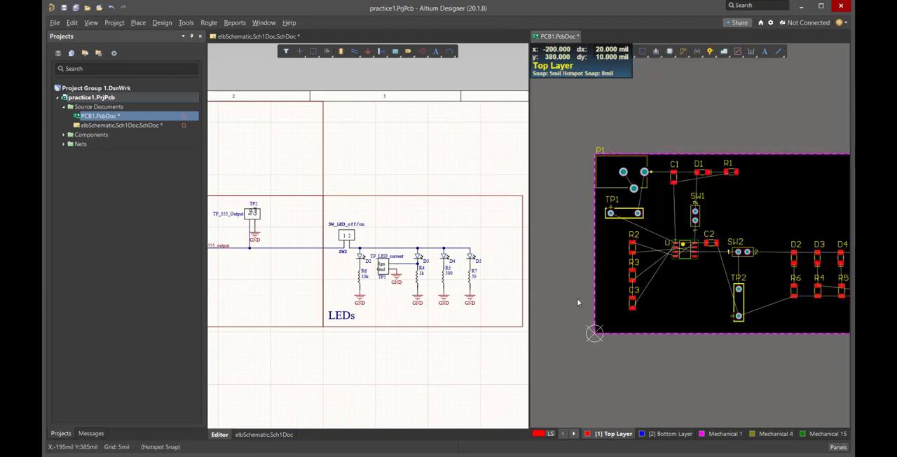
shift+scroll(830, 251, down, 1)
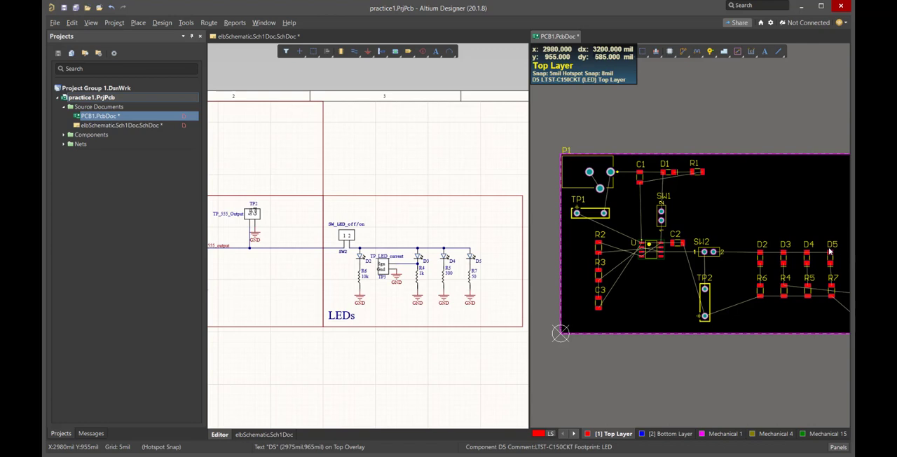
shift+scroll(829, 251, down, 2)
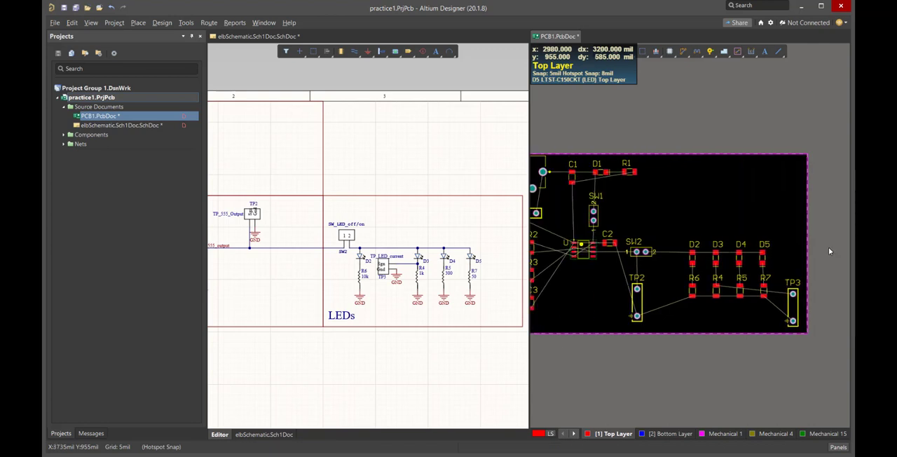
shift+scroll(829, 251, up, 1)
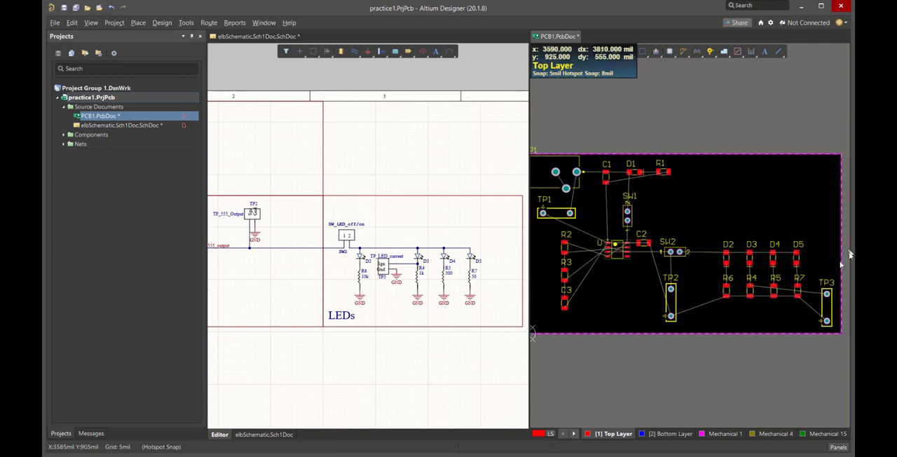